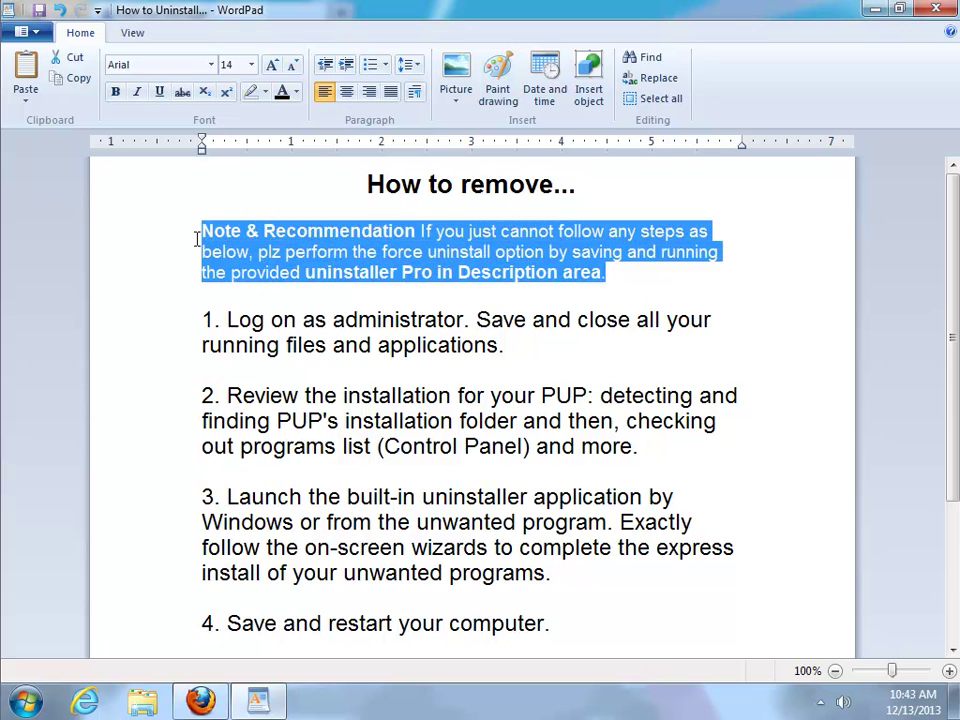
- Read through the six removal instructions and the note in the How to Uninstall document, highlighting each item
drag(507, 345, 208, 340)
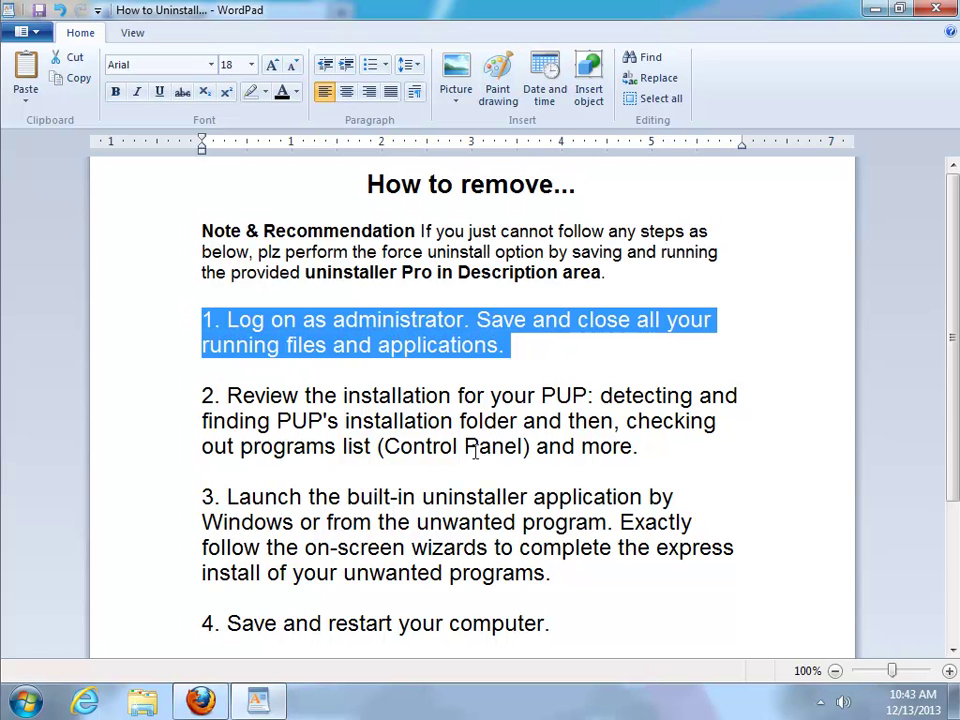
drag(660, 446, 200, 414)
drag(572, 572, 154, 495)
scroll(465, 583, down, 2)
drag(586, 494, 180, 494)
drag(325, 645, 150, 521)
scroll(318, 493, down, 1)
drag(361, 654, 190, 624)
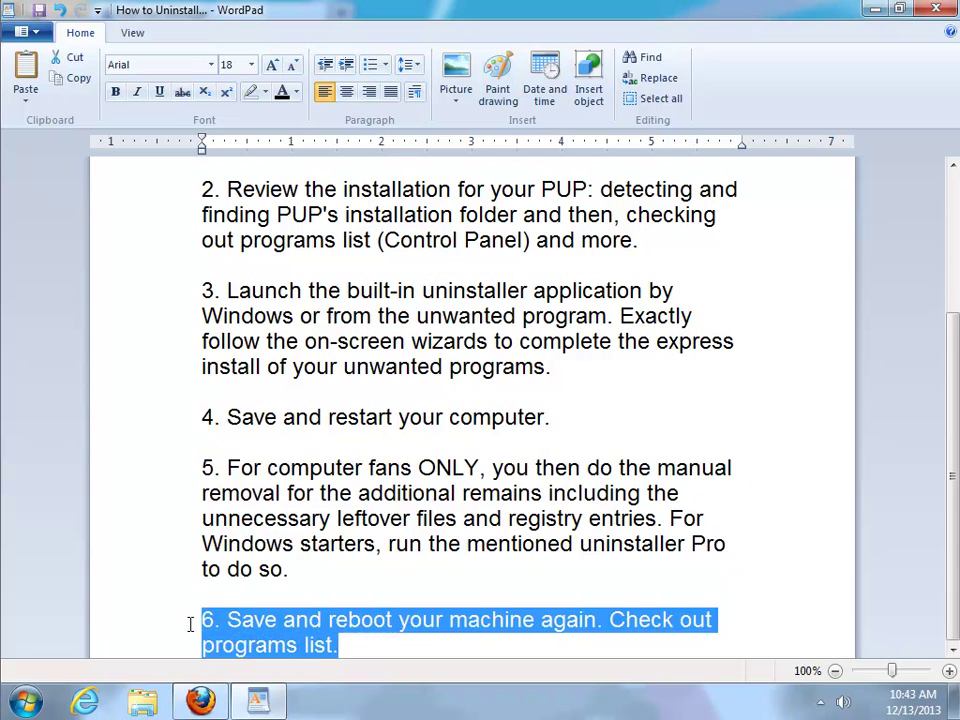
scroll(583, 568, up, 3)
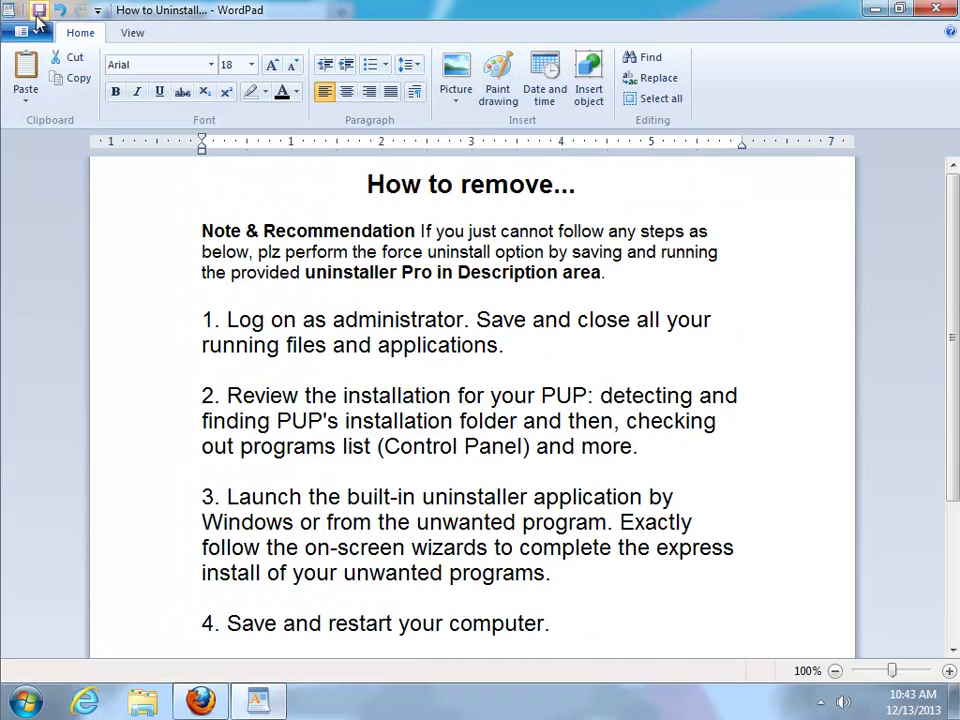
drag(946, 188, 953, 315)
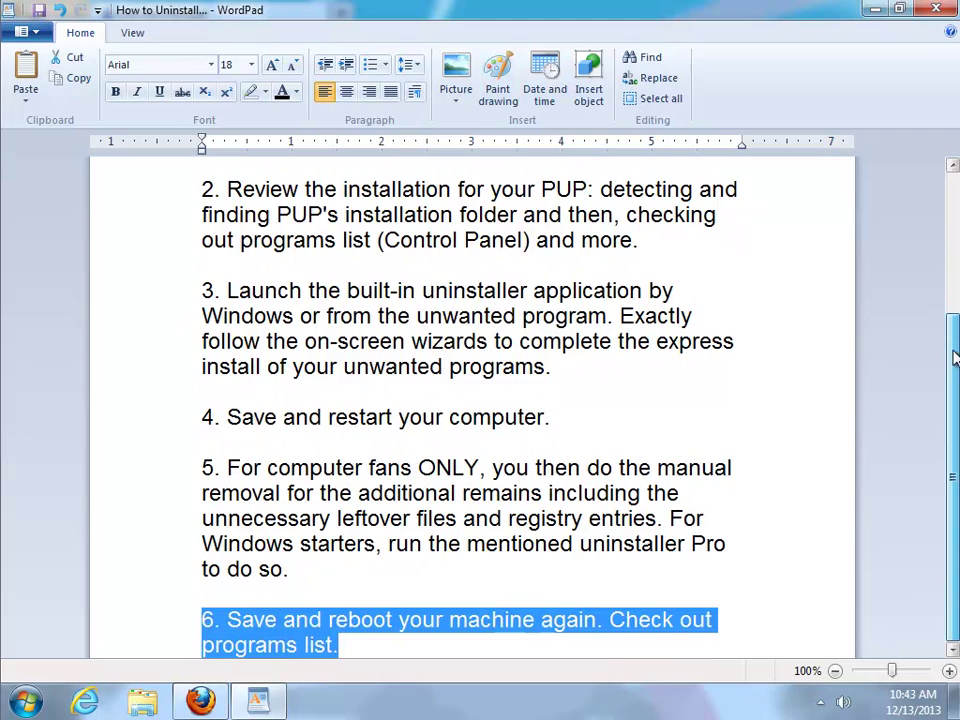
- Close the WordPad instructions and the Firefox Add-ons Manager window, and refresh the desktop
click(890, 398)
click(938, 10)
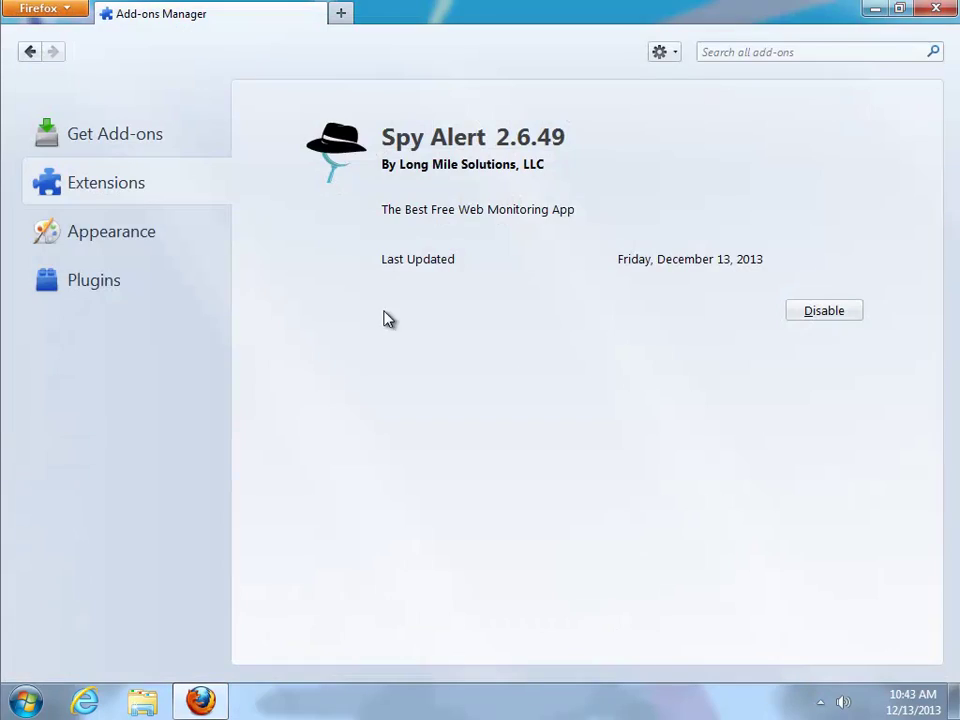
click(938, 12)
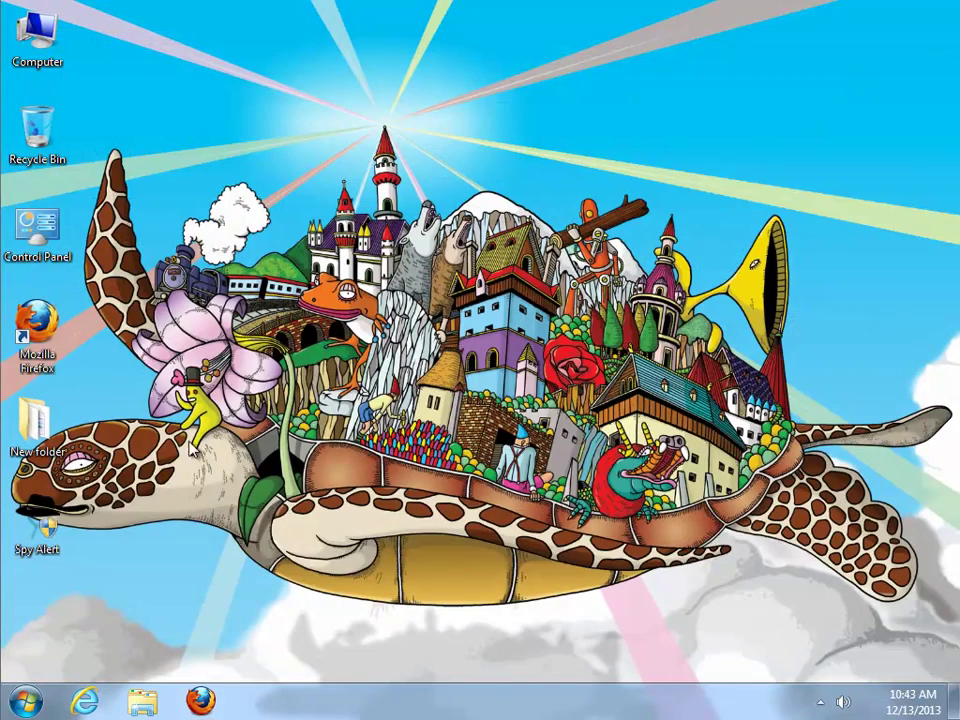
right_click(298, 266)
click(332, 306)
- Open the list of installed programs through Control Panel and select Spy Alert
click(28, 705)
click(75, 617)
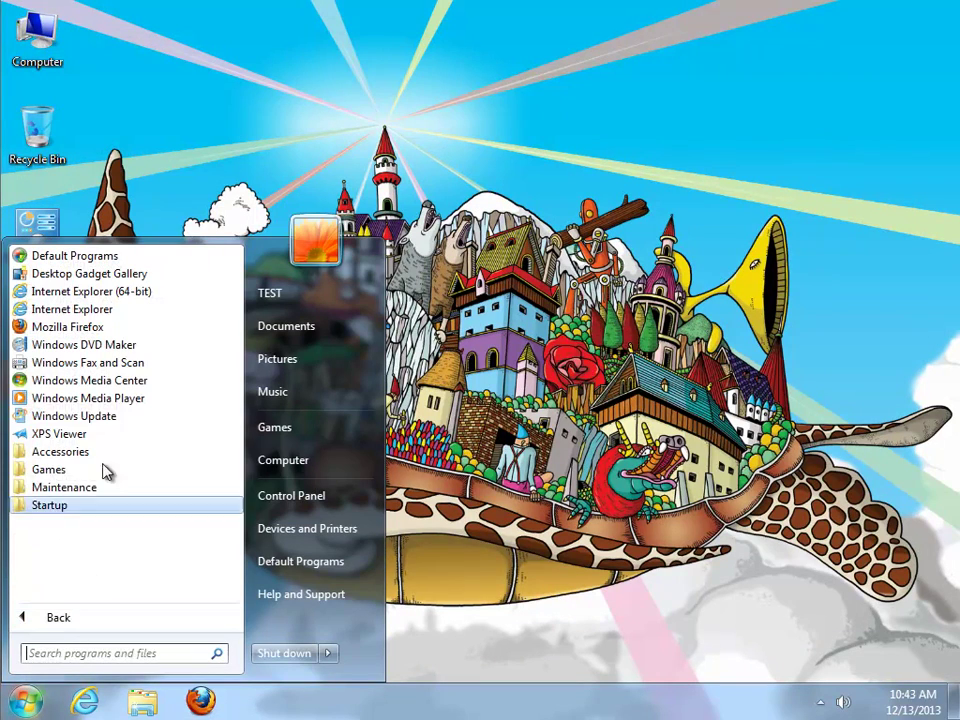
click(270, 496)
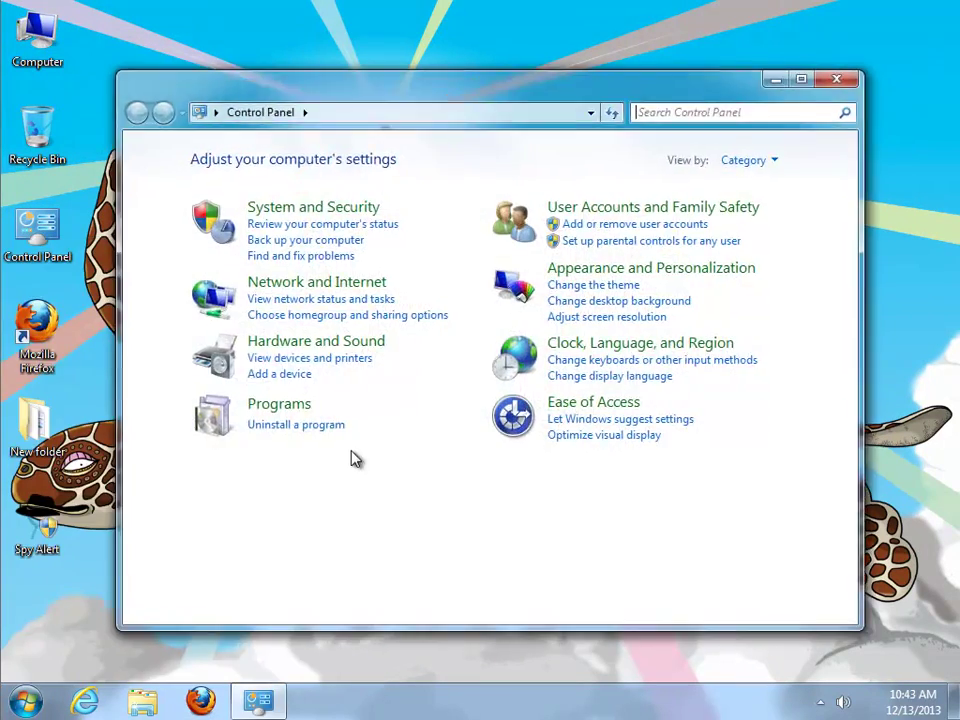
click(330, 428)
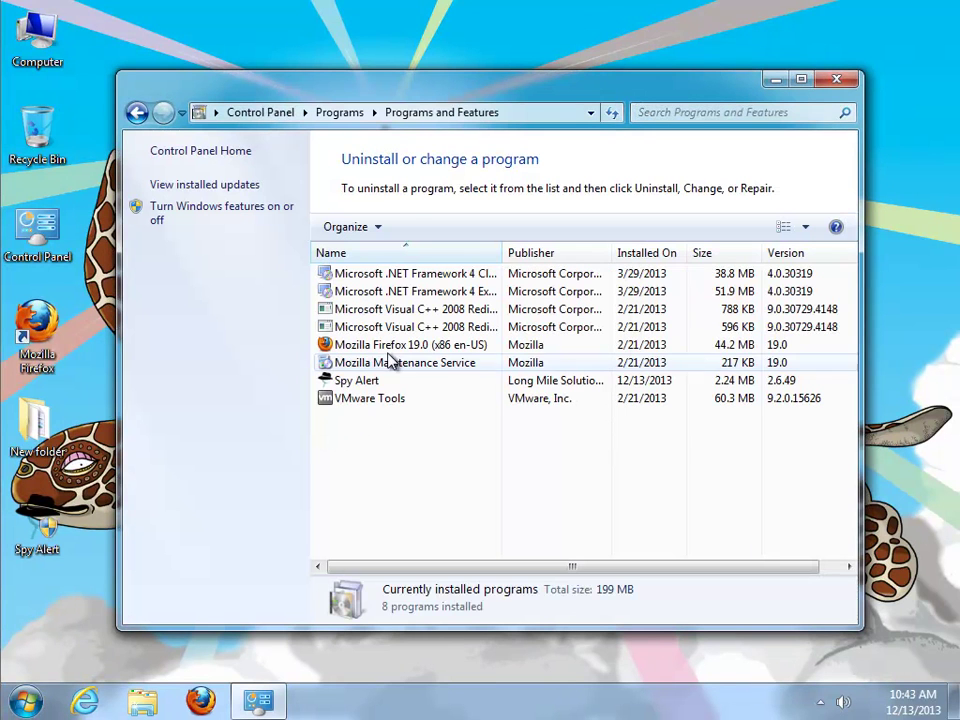
click(332, 384)
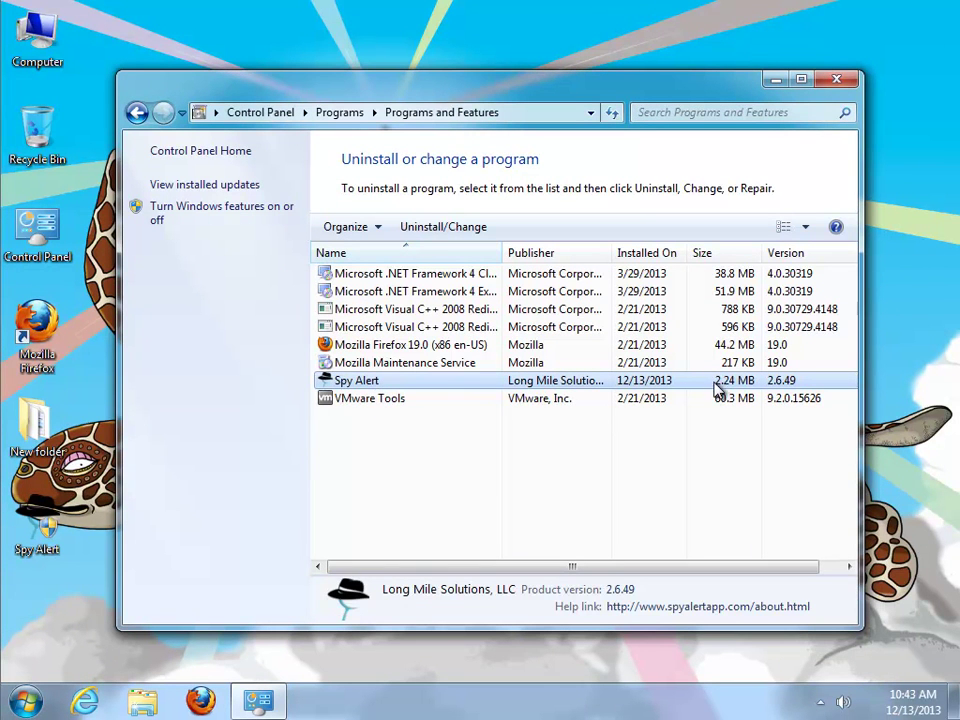
- Inspect the security, sharing and general properties of the ProgramData folder on Local Disk (C:)
click(776, 80)
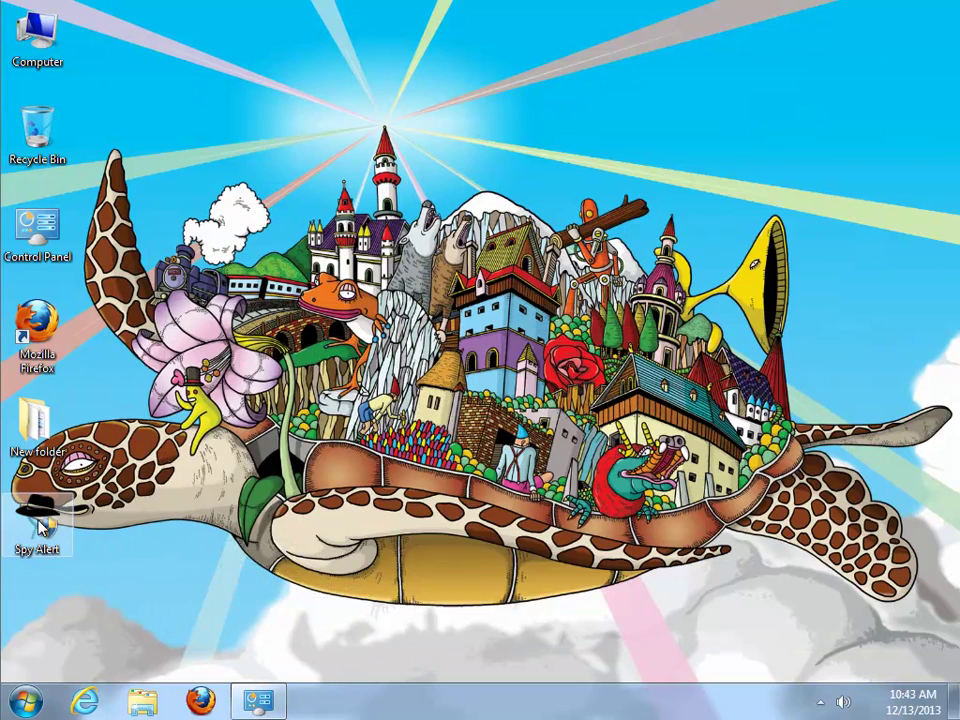
double_click(35, 48)
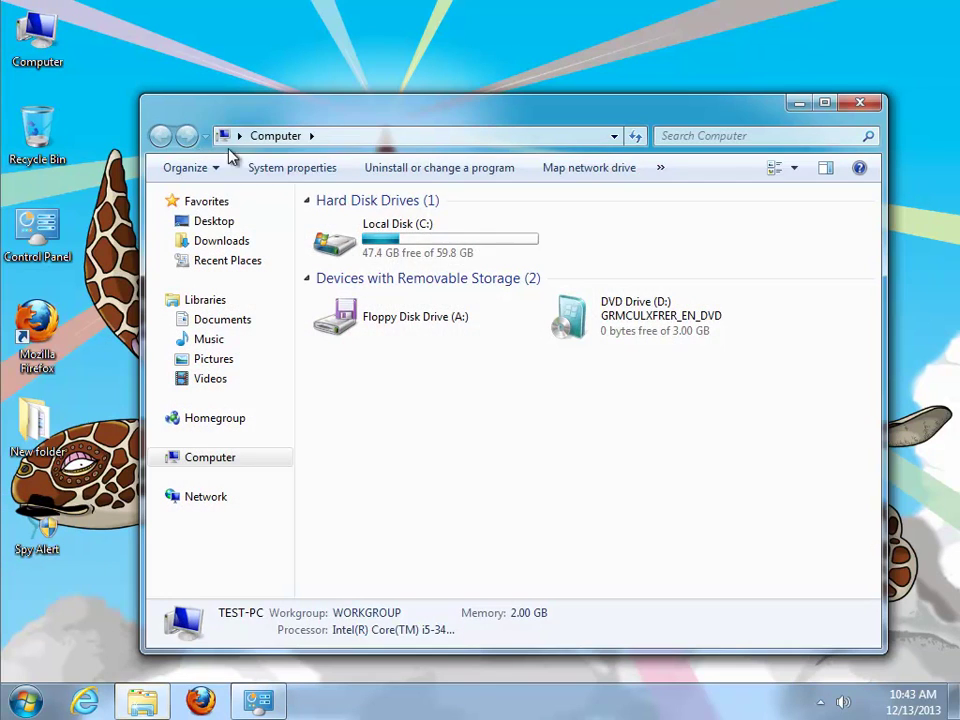
double_click(378, 232)
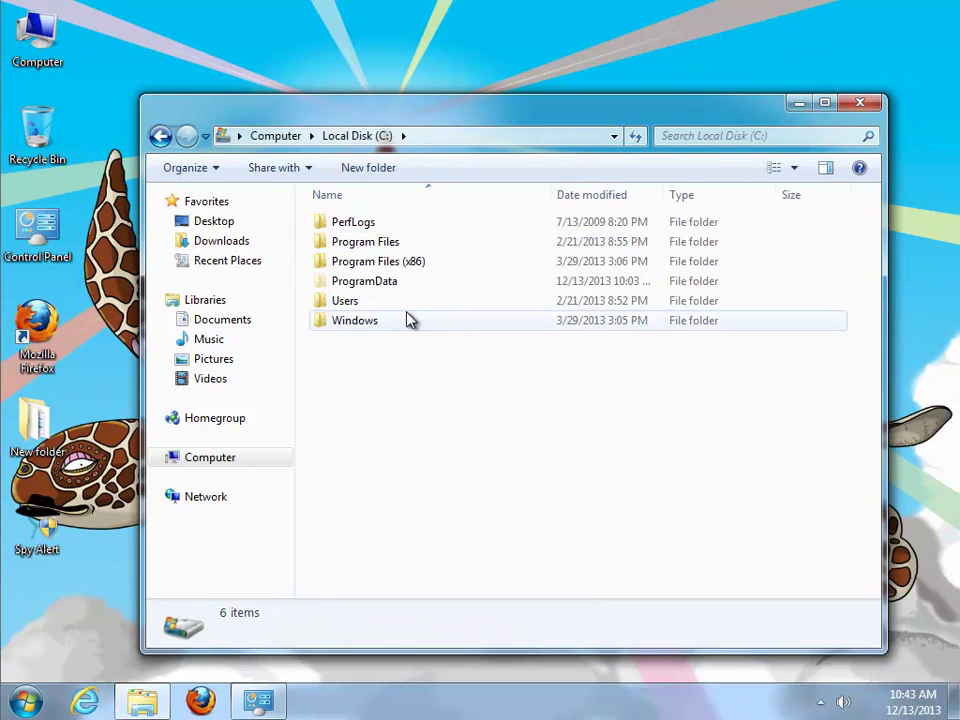
click(378, 286)
right_click(385, 285)
click(455, 534)
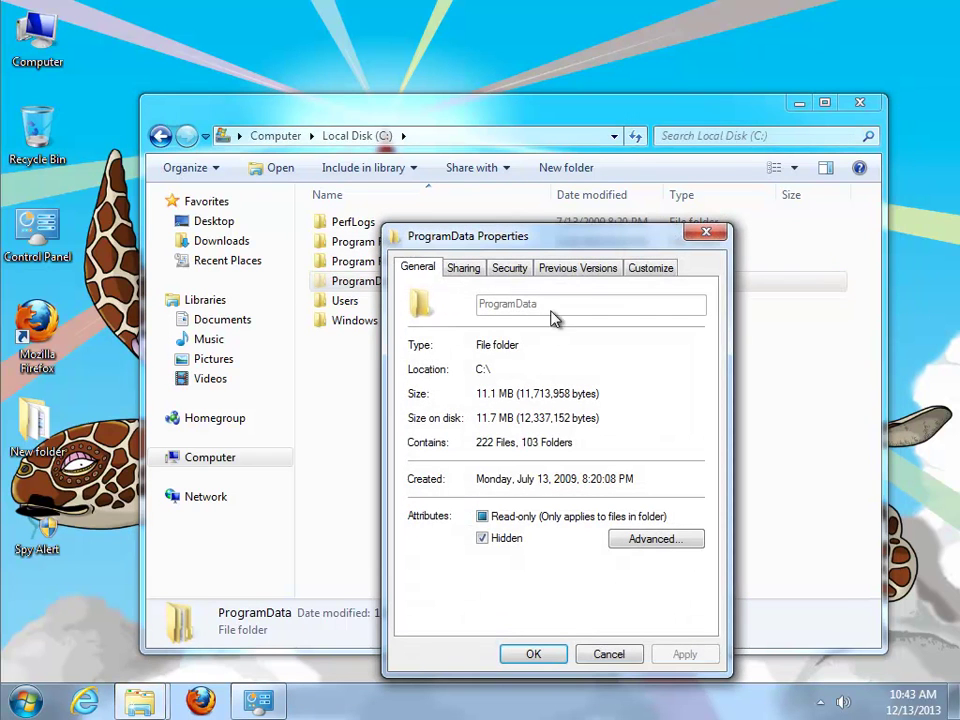
click(509, 270)
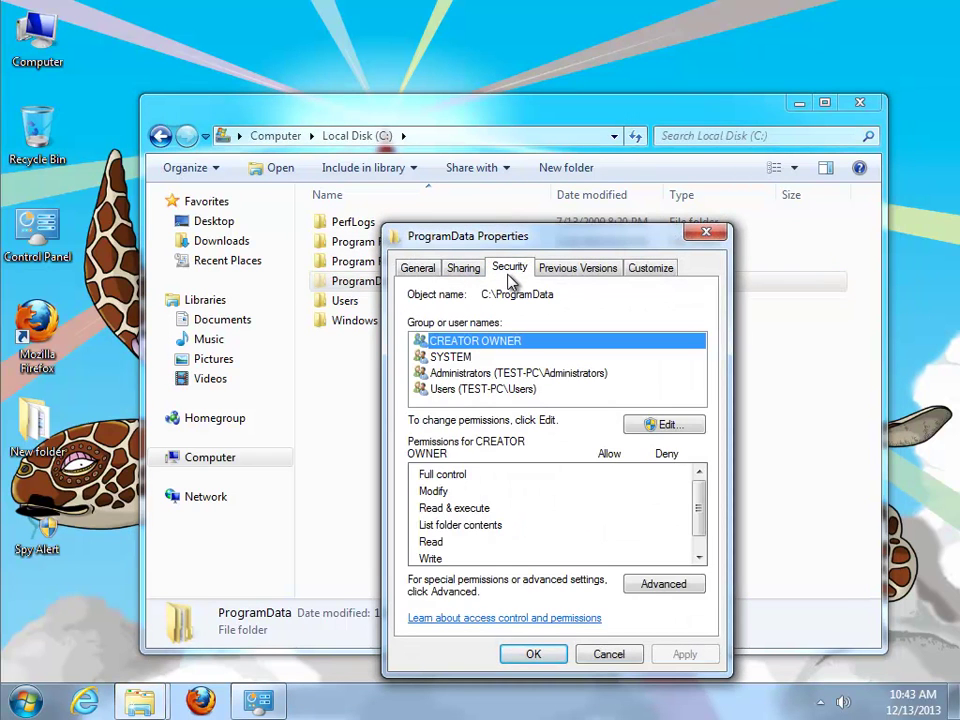
drag(699, 497, 699, 525)
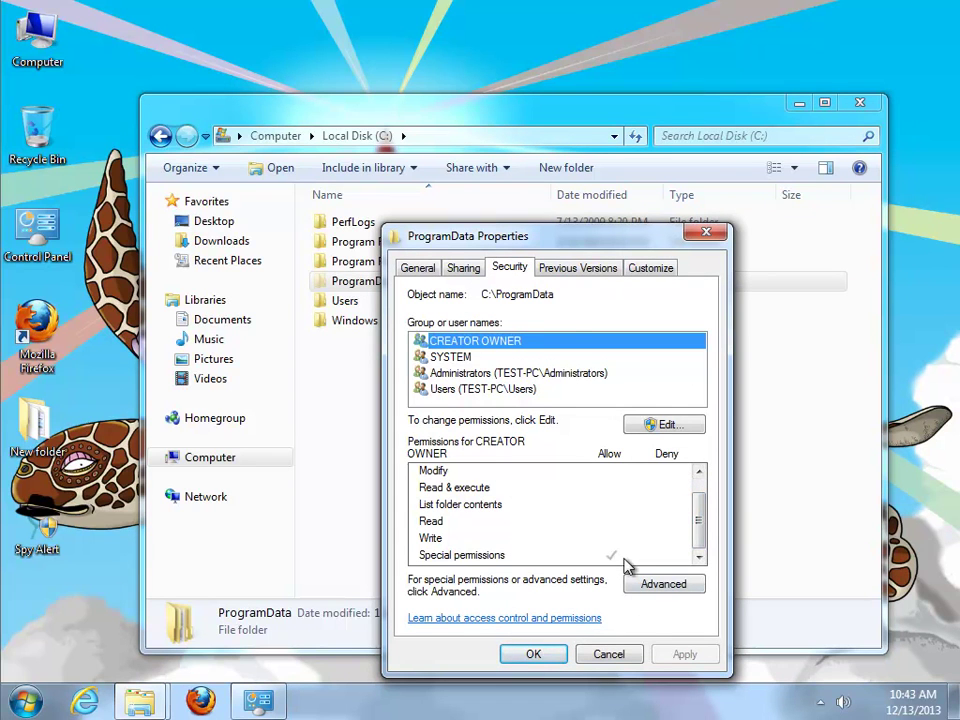
click(466, 269)
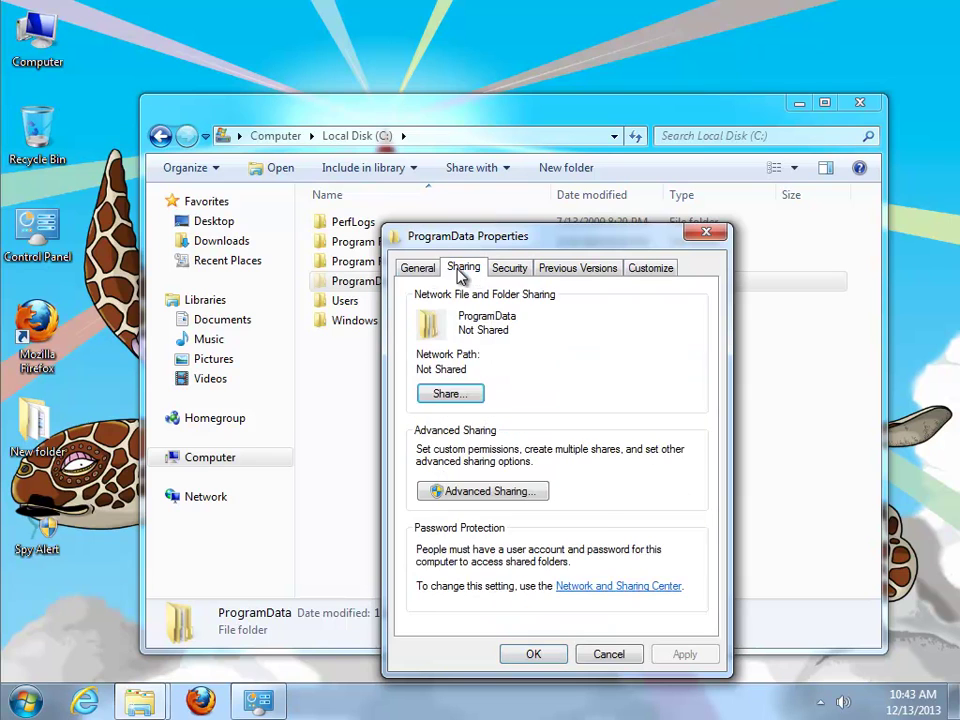
click(418, 268)
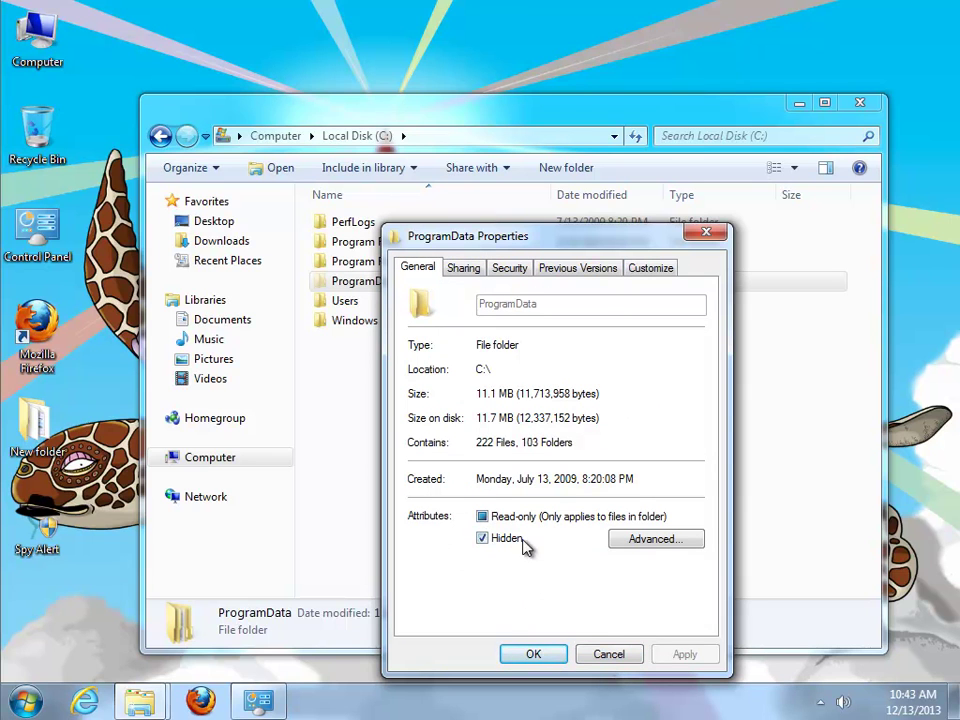
click(608, 654)
- Open the ProgramData folder and examine the general properties of its SpyAlert subfolder
double_click(356, 283)
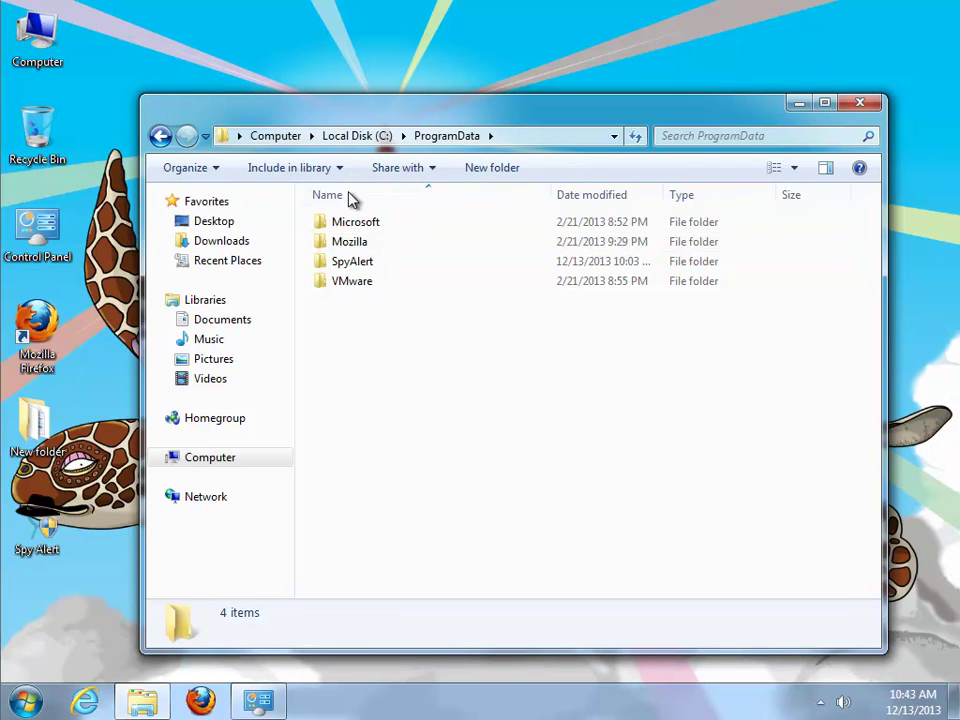
click(358, 265)
right_click(358, 263)
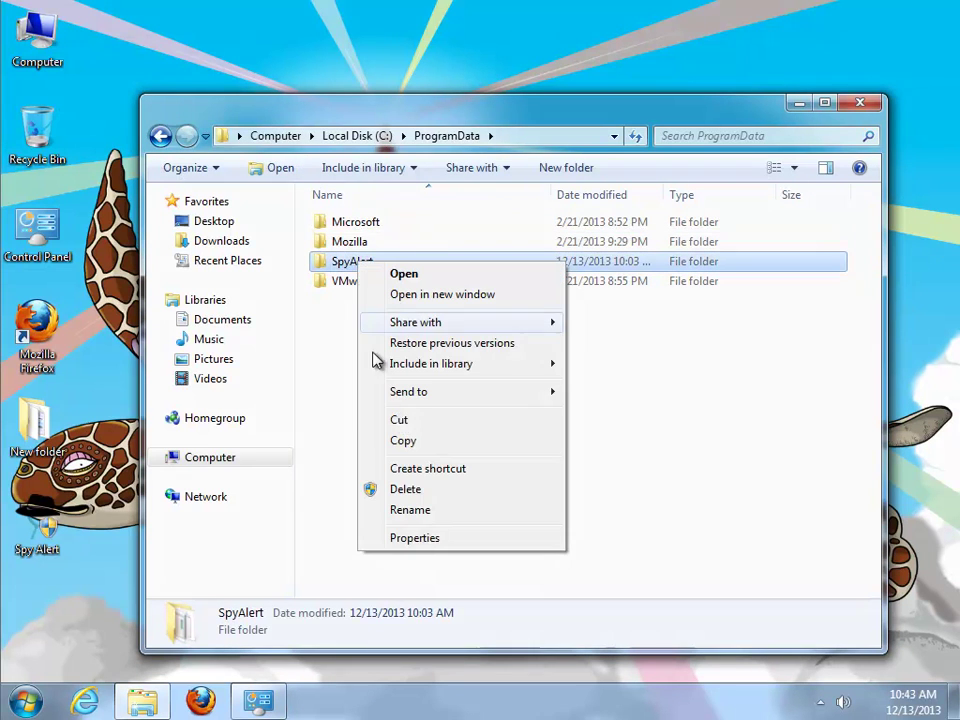
click(415, 538)
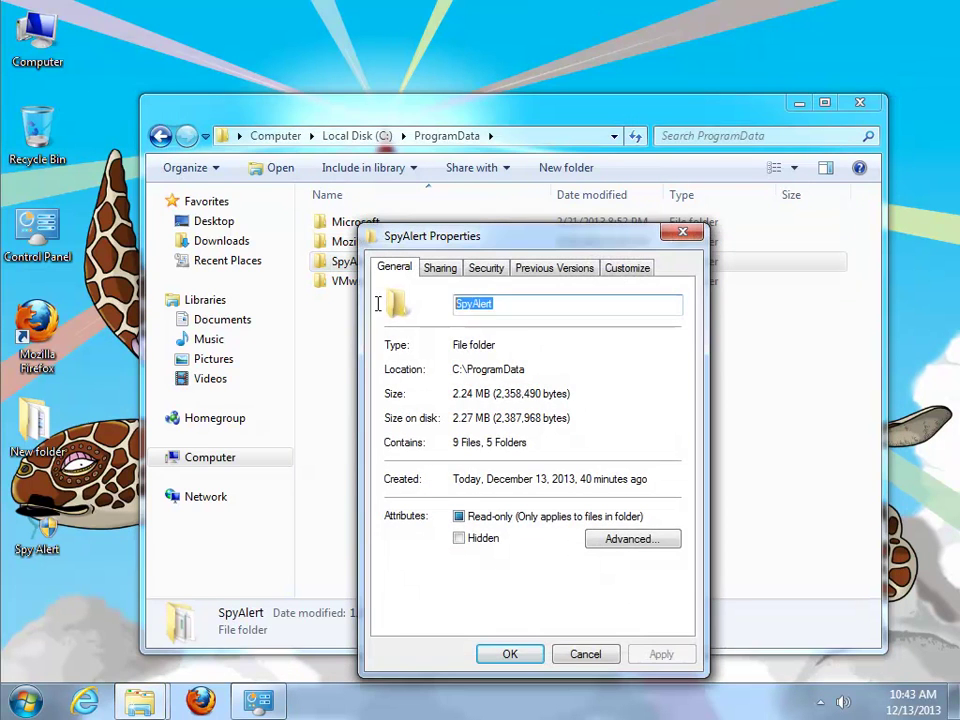
right_click(489, 302)
click(521, 364)
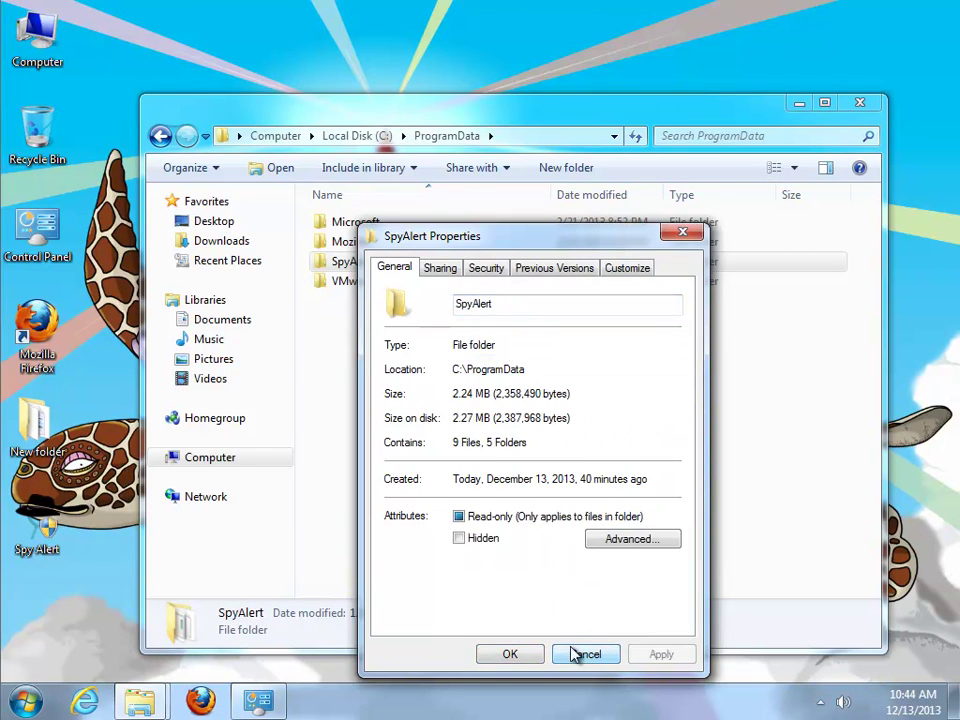
click(572, 652)
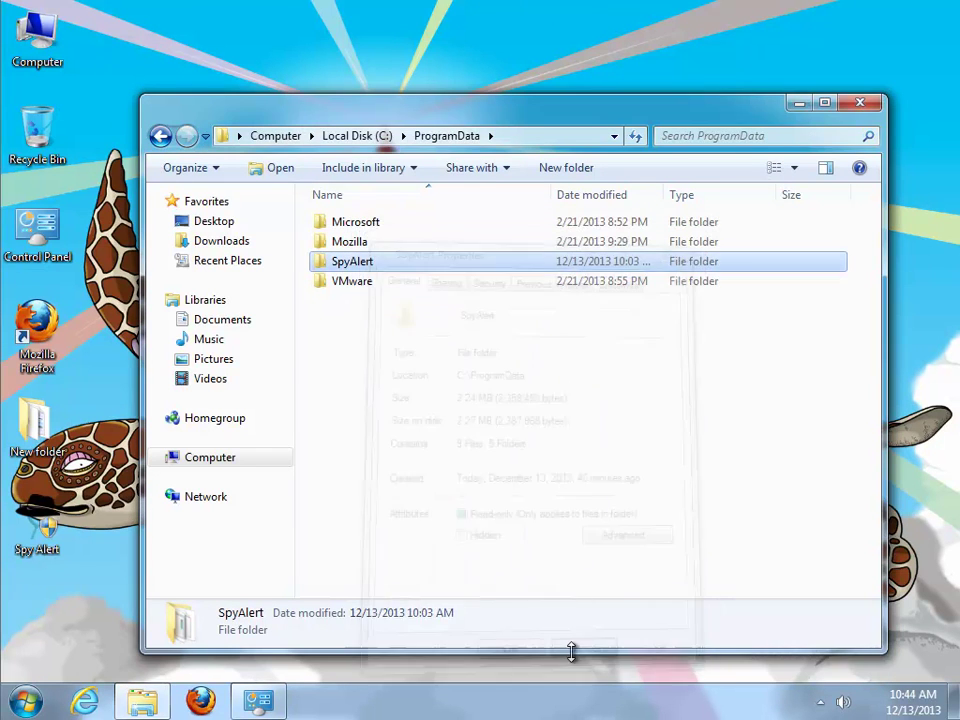
- Start the Spy Alert uninstall from the maximized Programs and Features window and refresh the program list
click(800, 104)
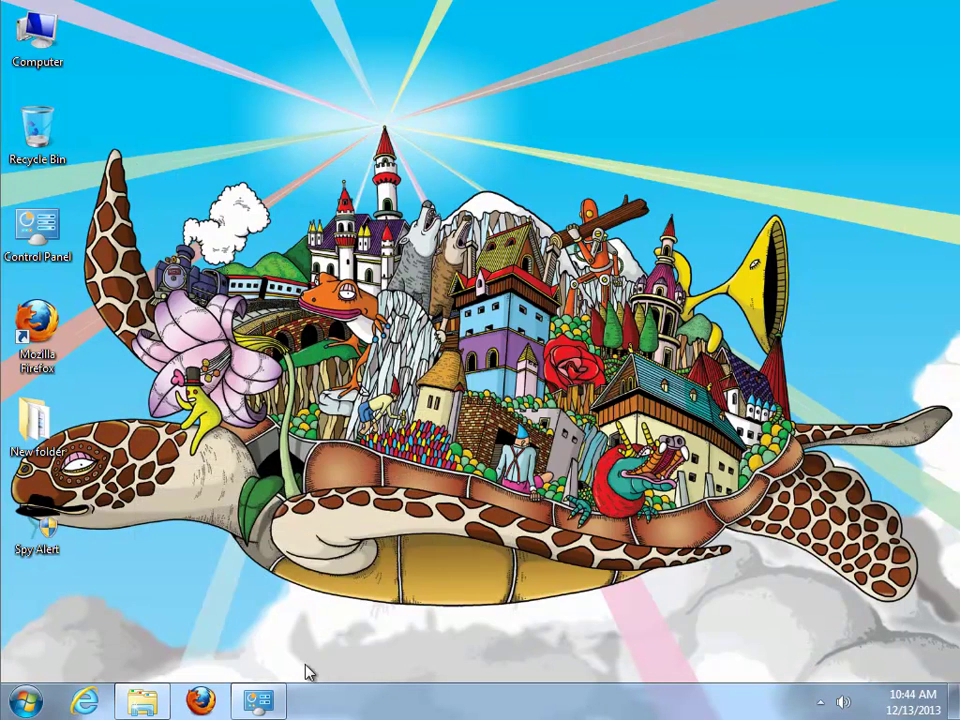
click(250, 700)
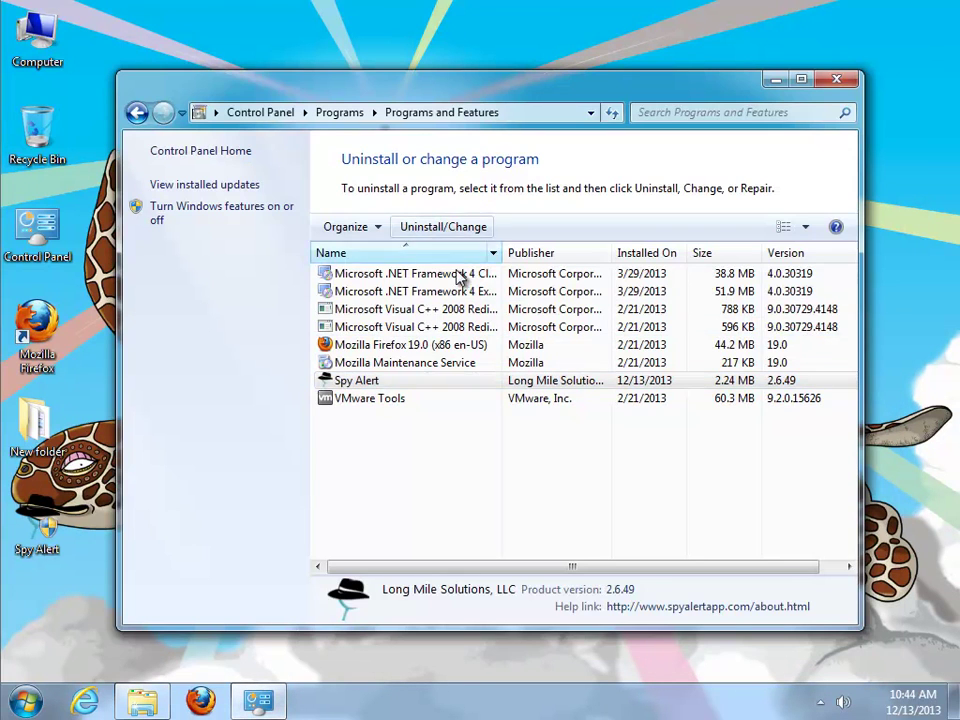
click(801, 79)
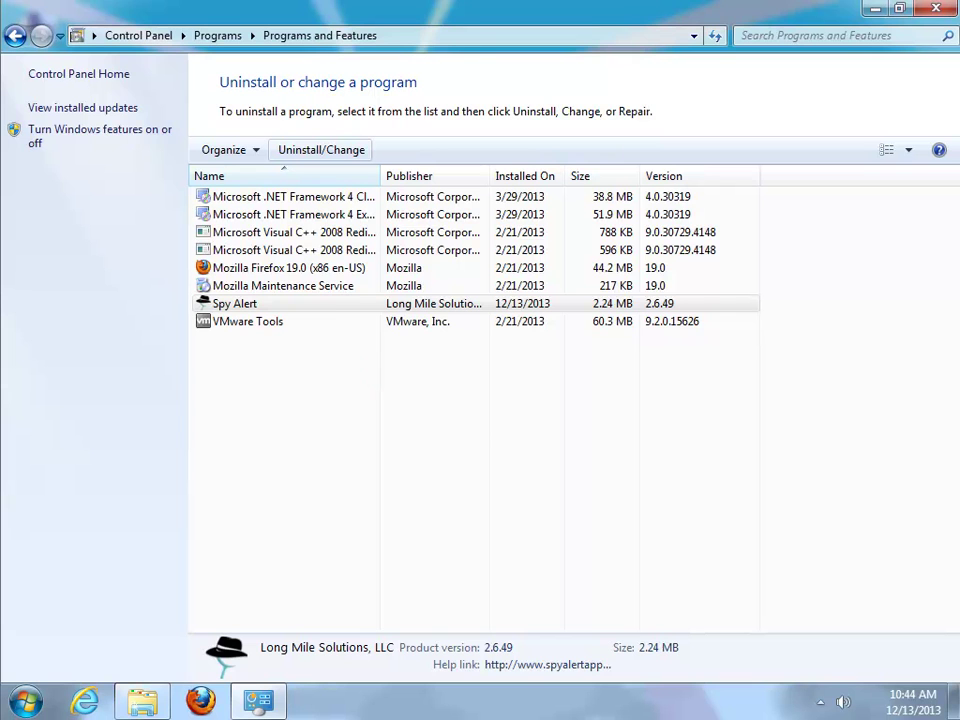
right_click(302, 360)
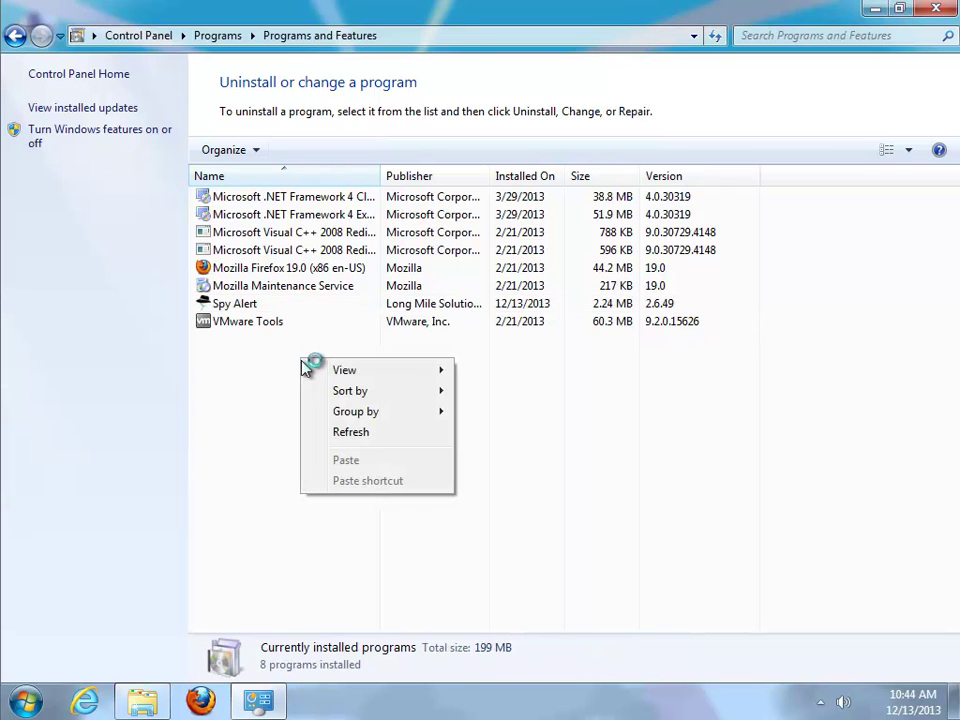
click(351, 432)
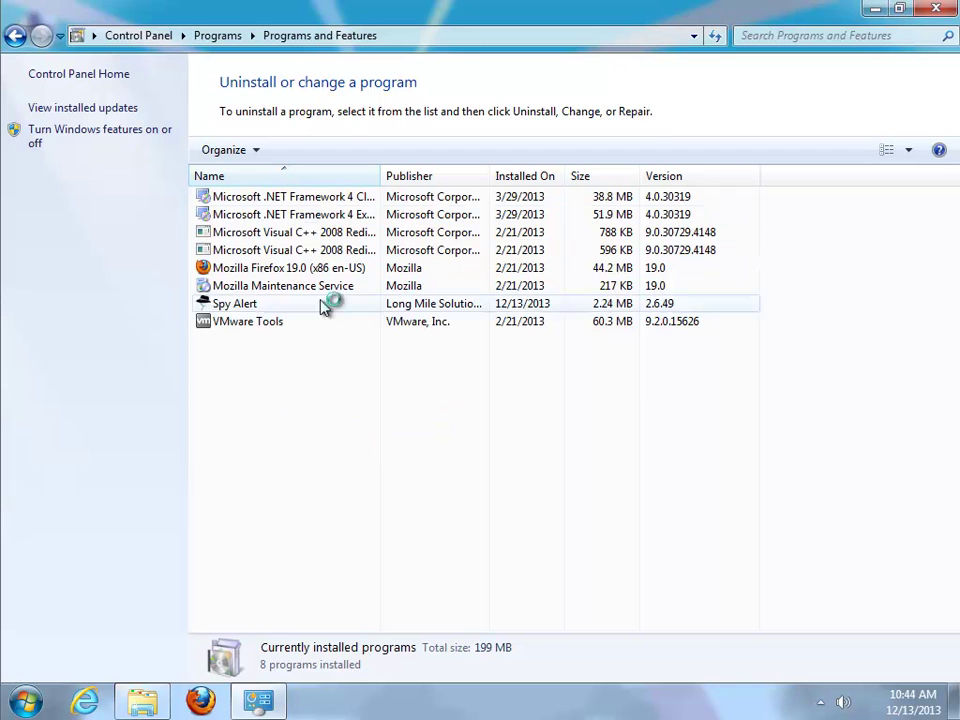
- Start Task Manager and open the file location of the running Au_.exe process
right_click(370, 704)
click(447, 576)
drag(220, 25, 773, 267)
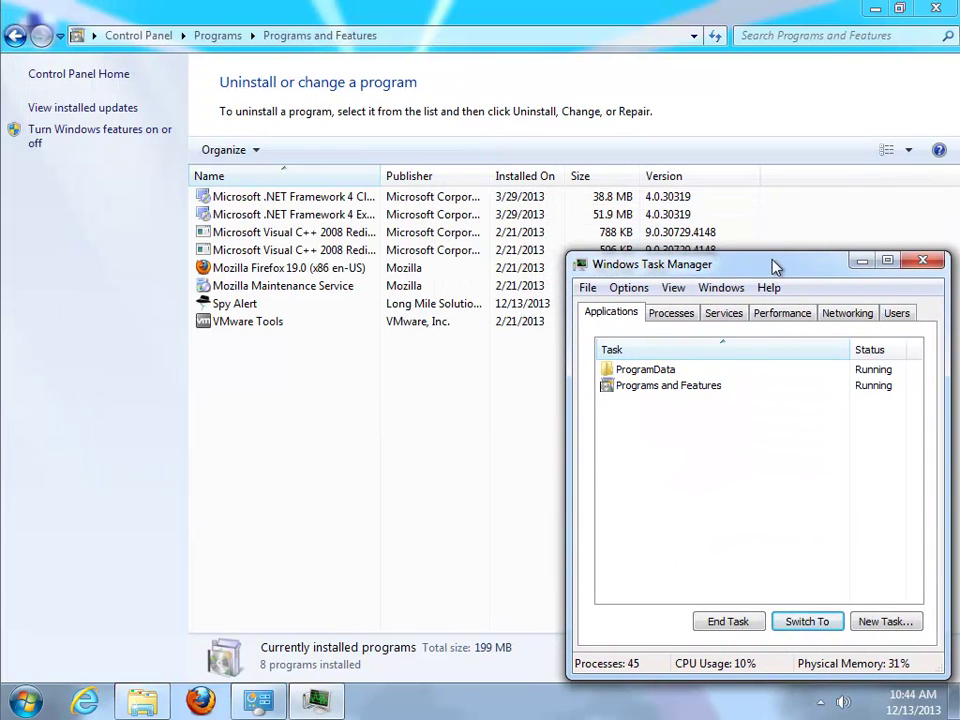
click(670, 313)
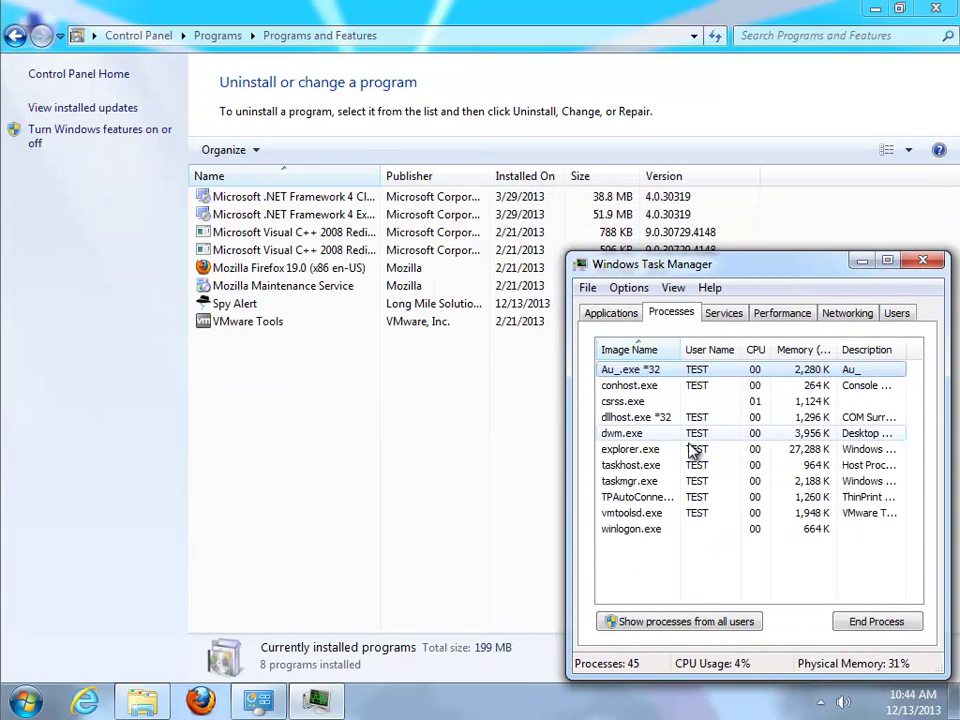
right_click(637, 372)
click(700, 381)
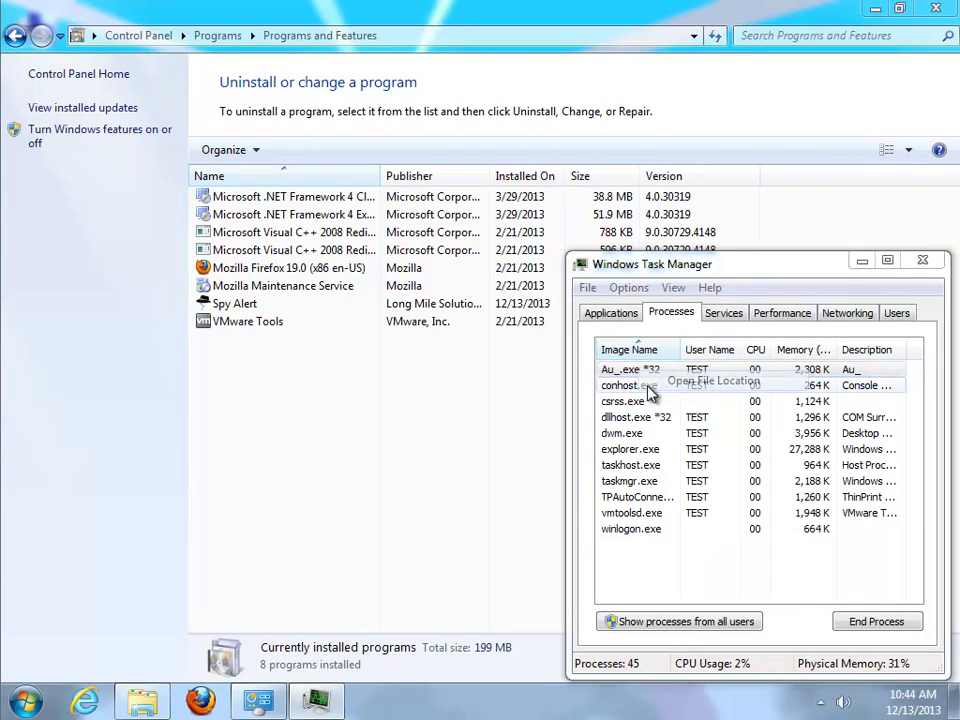
- Run the Au_ application and check which folder the Spy Alert uninstaller will remove, with the other windows out of the way
double_click(388, 251)
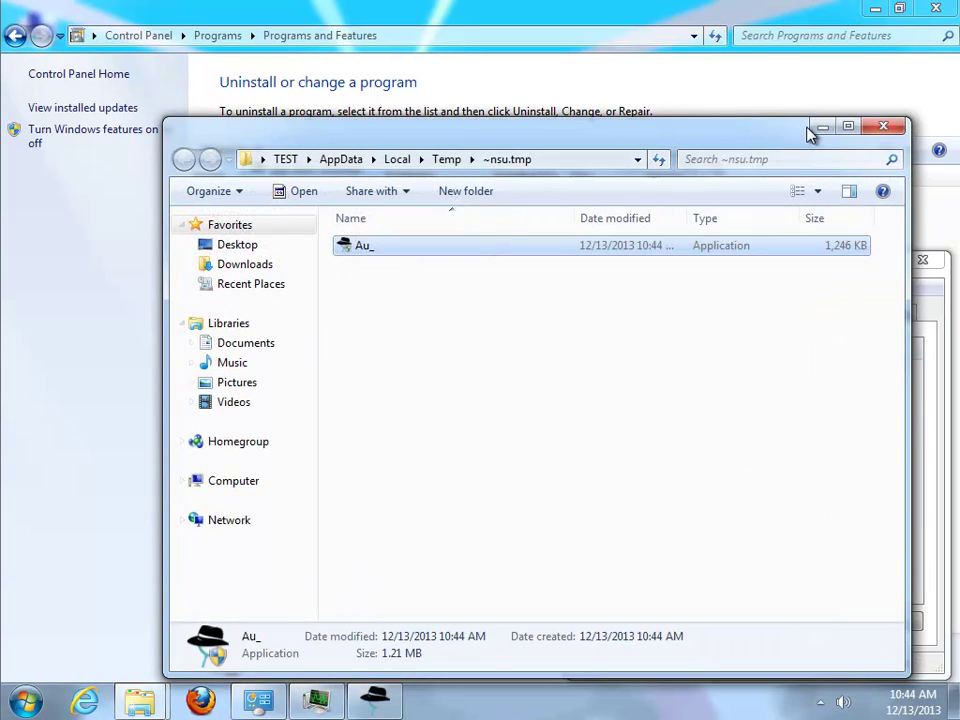
click(823, 127)
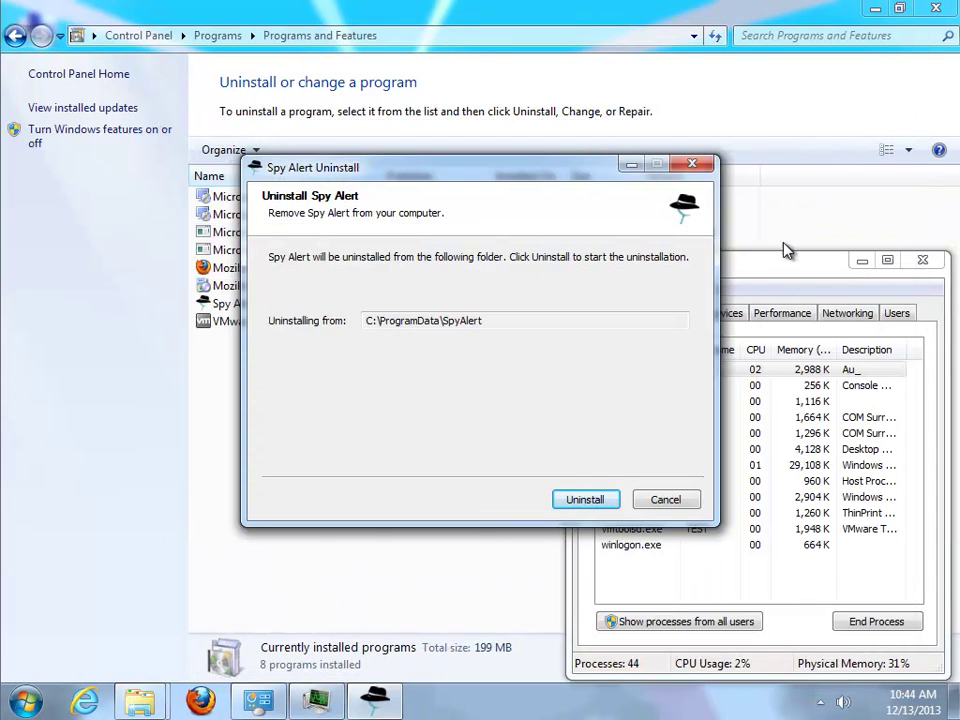
click(862, 260)
drag(567, 168, 521, 326)
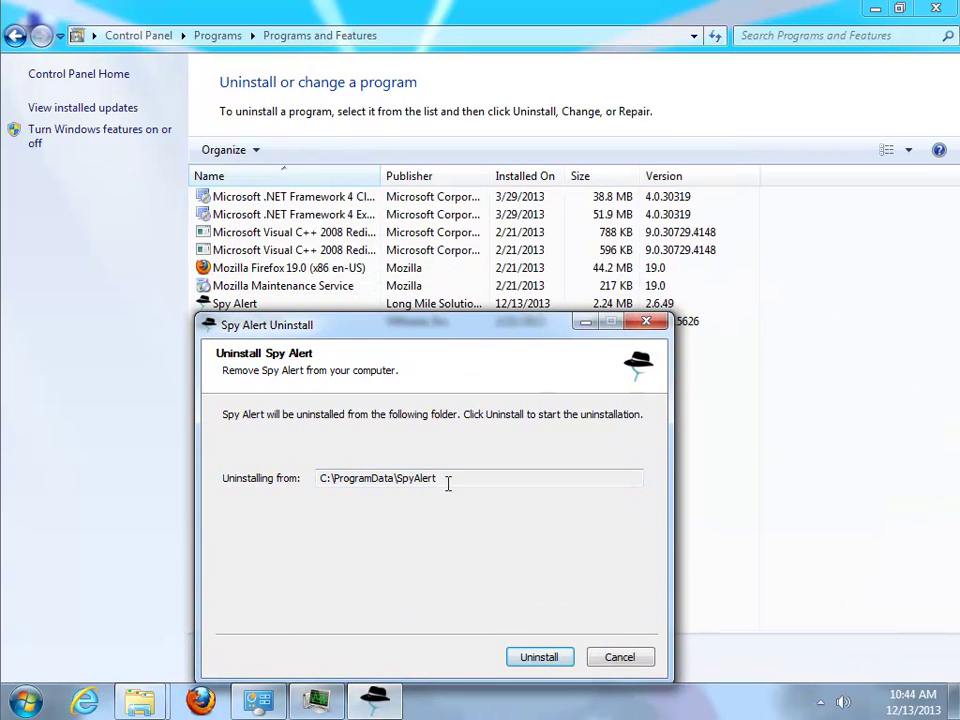
drag(448, 485, 326, 483)
click(390, 478)
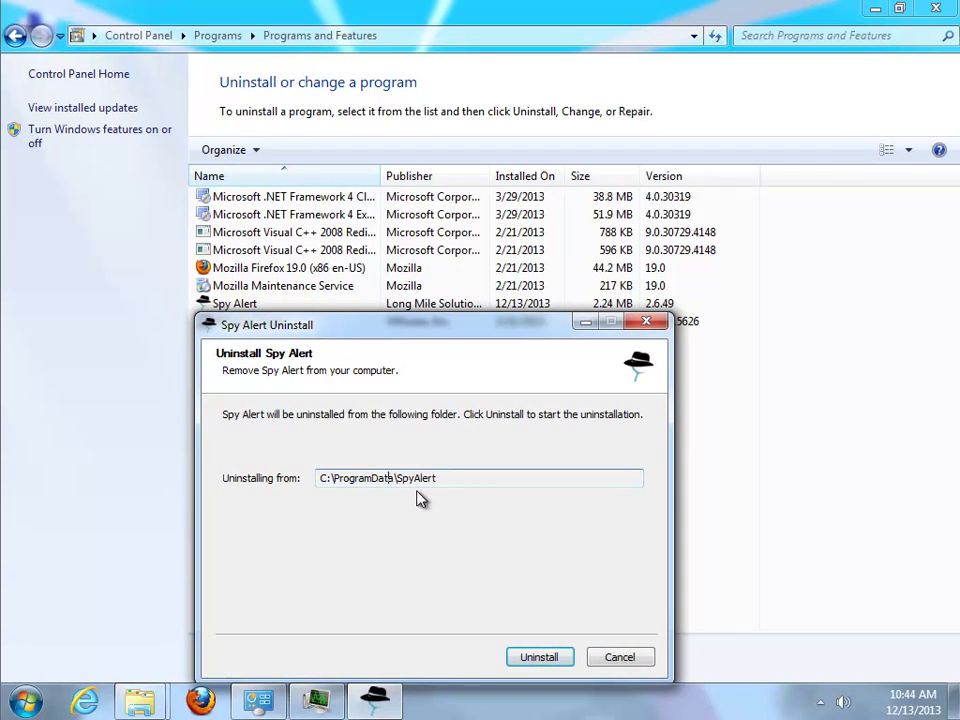
- Uninstall Spy Alert from C:\ProgramData\SpyAlert, finish the wizard and close the web page it opens
click(537, 658)
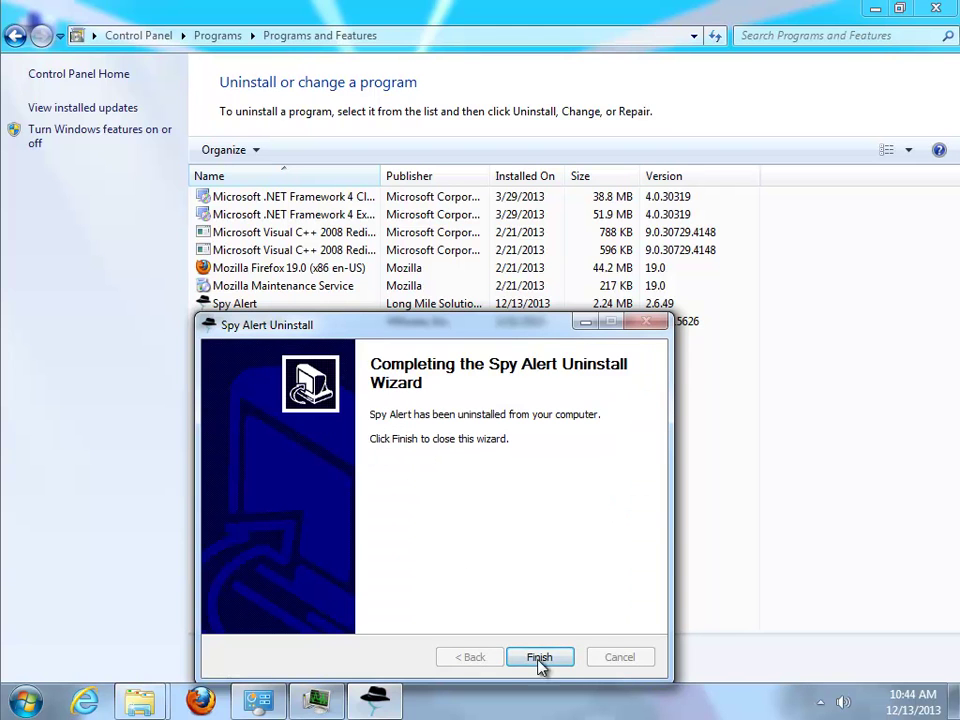
click(536, 664)
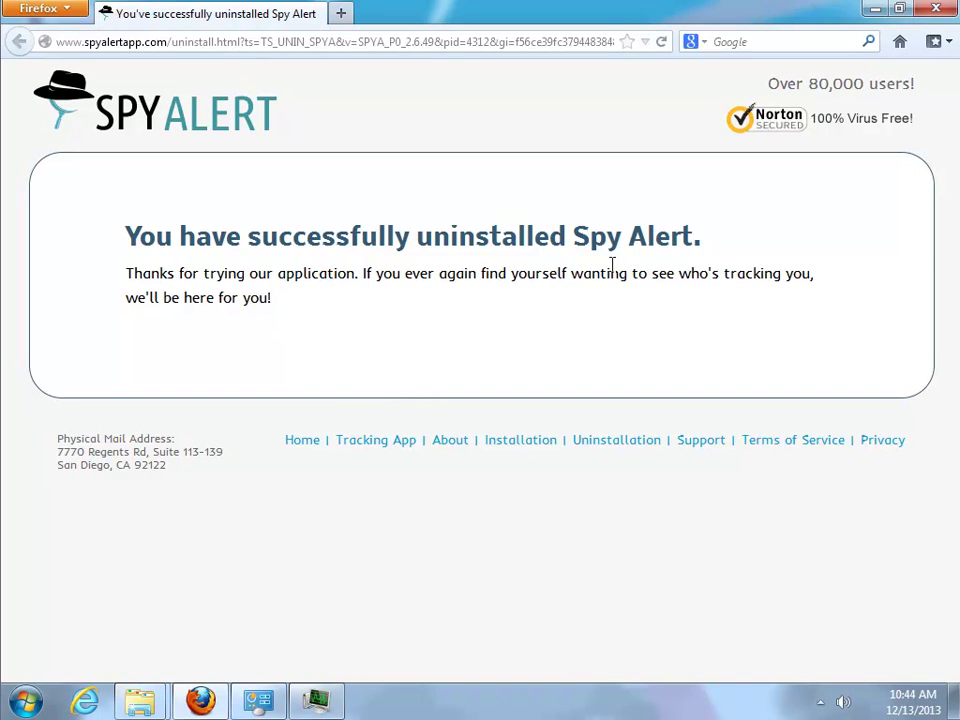
drag(733, 251, 130, 236)
click(437, 300)
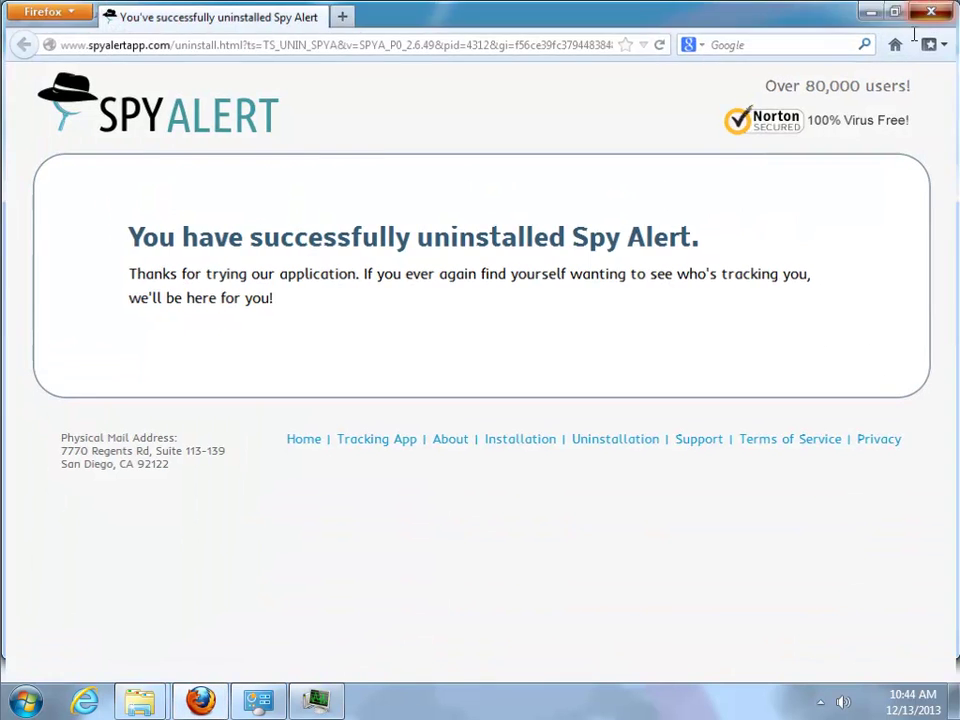
click(935, 10)
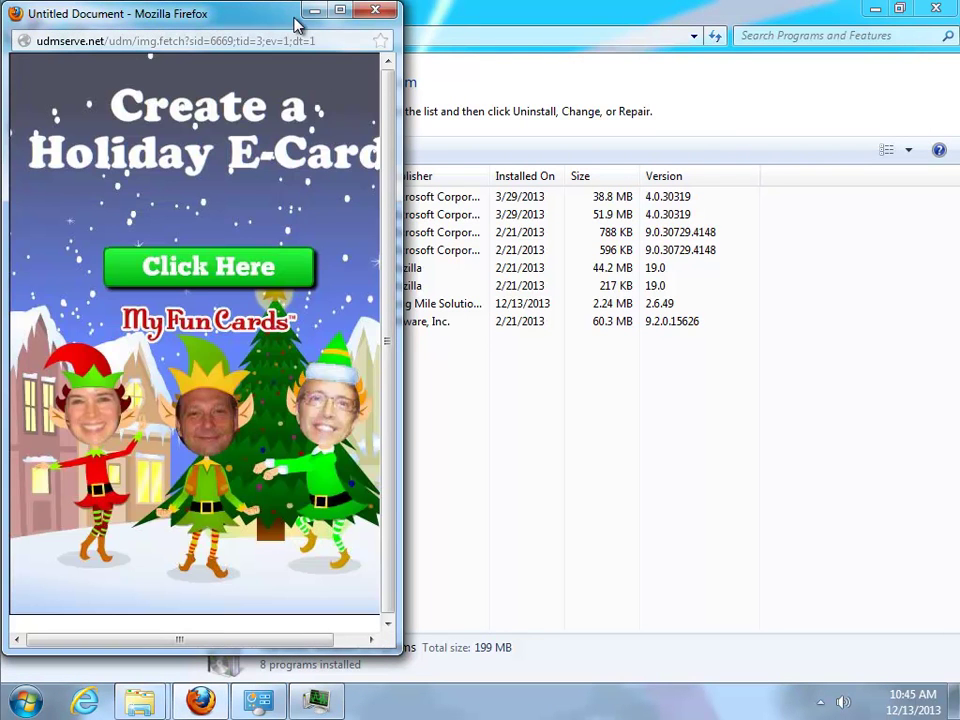
- Examine the address of the holiday e-card pop-up in a maximized window and close the pop-up
double_click(266, 26)
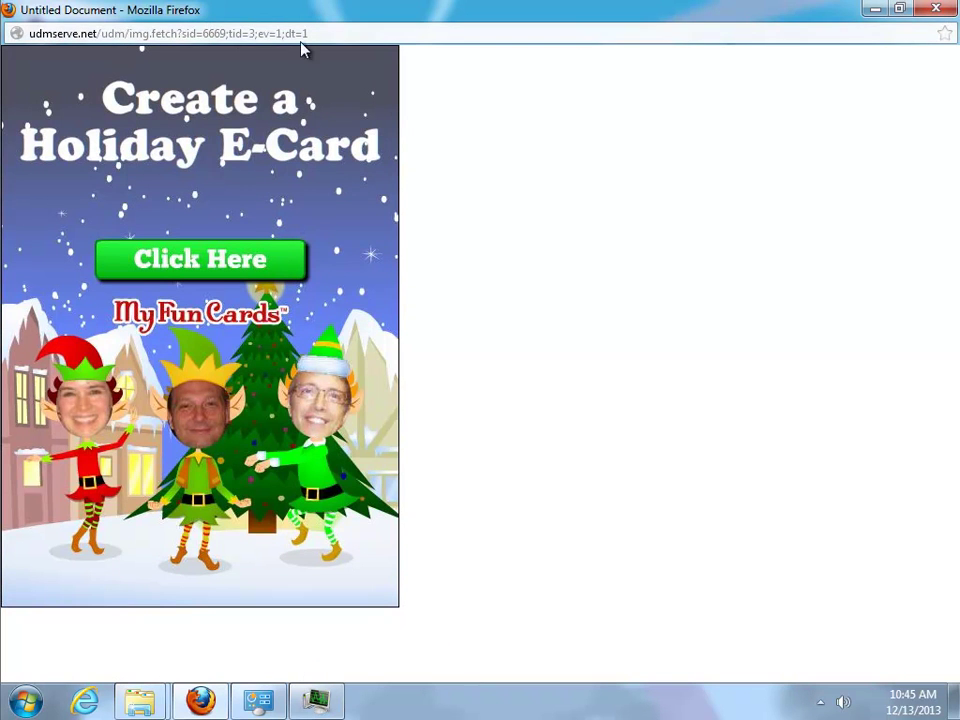
drag(338, 36, 24, 34)
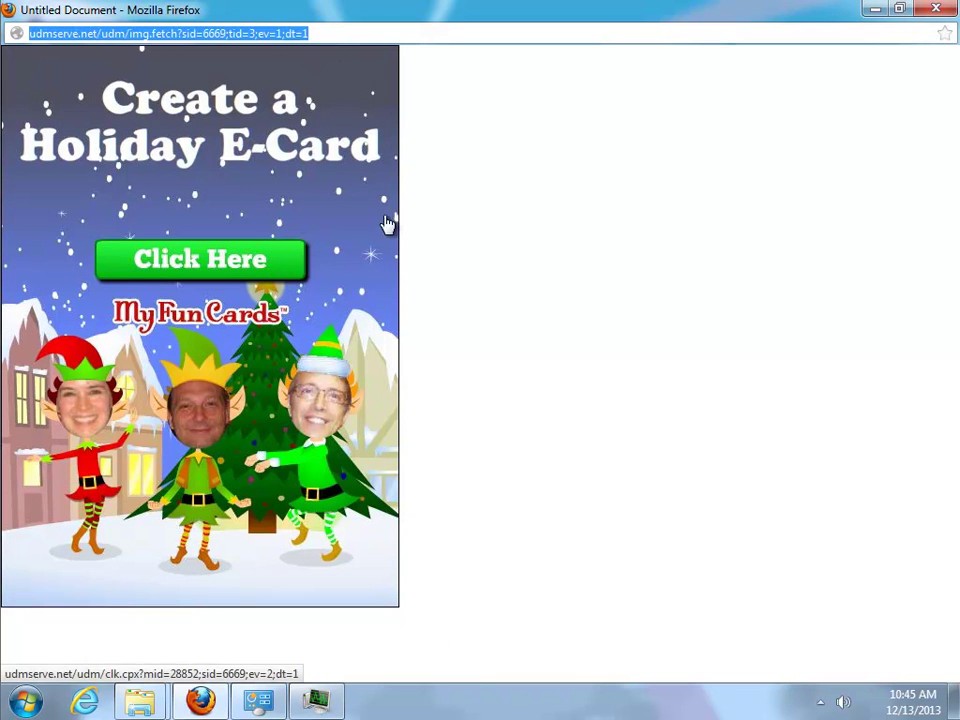
click(898, 9)
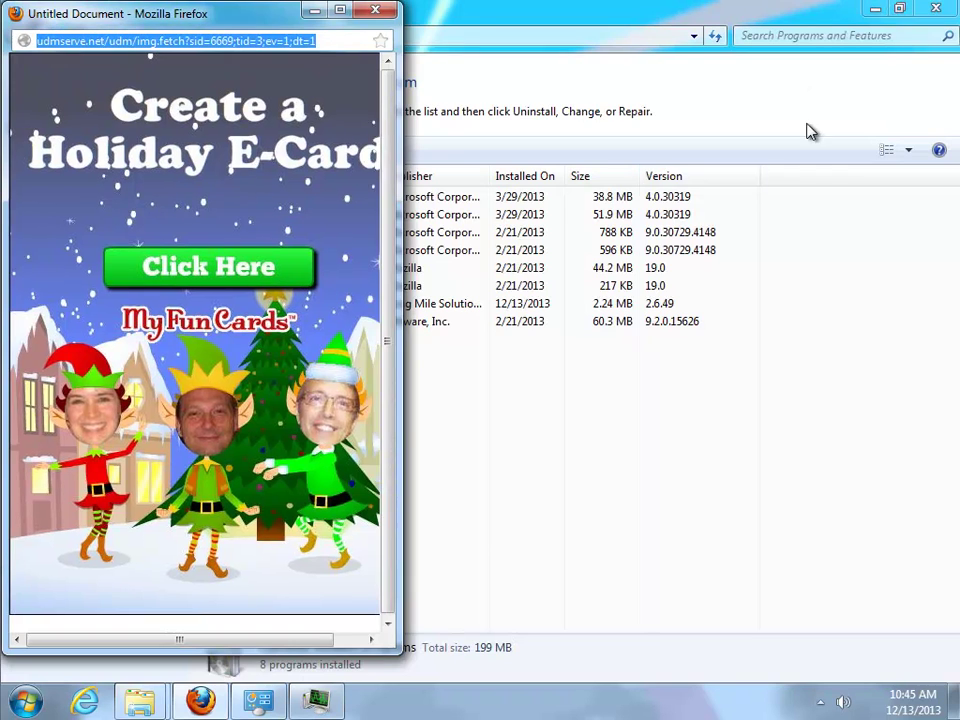
click(375, 10)
- Refresh the list of installed programs and close the Programs and Features window
right_click(320, 407)
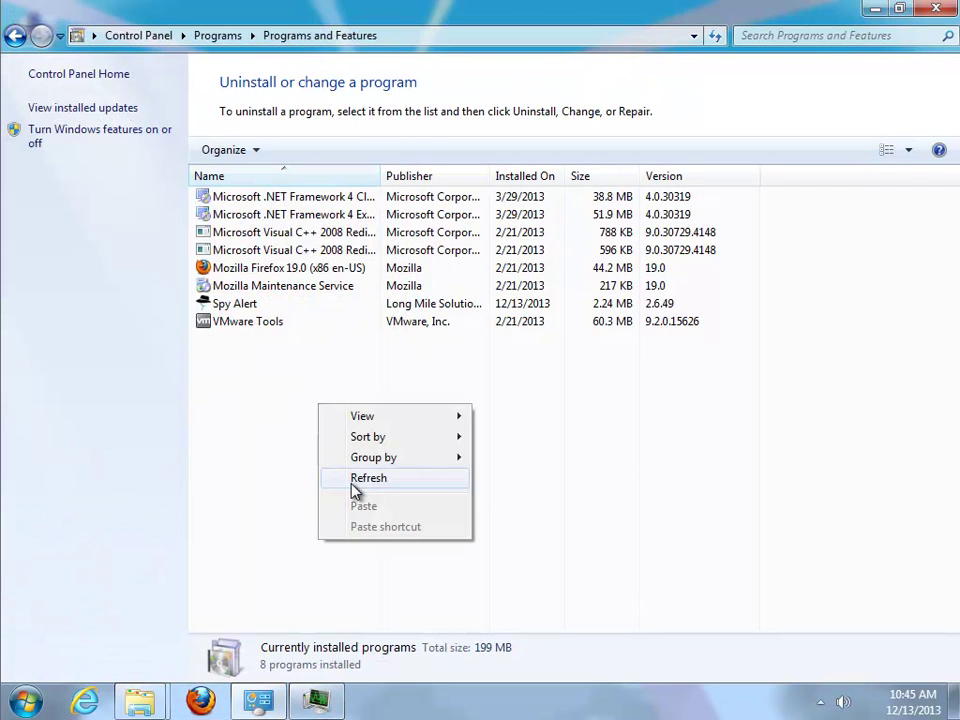
click(366, 478)
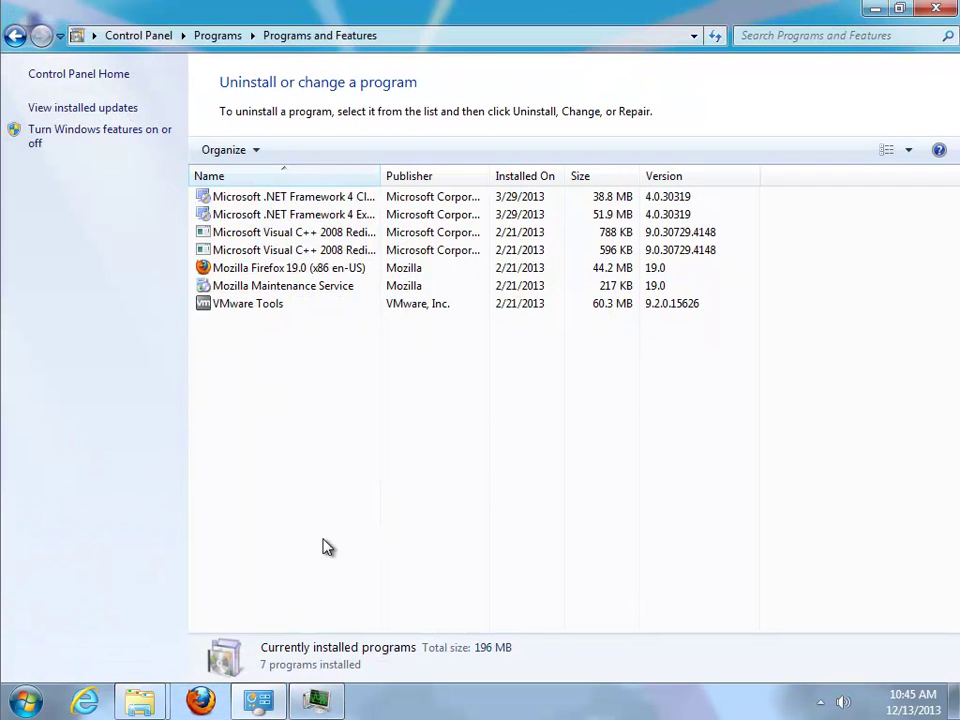
click(900, 9)
click(837, 80)
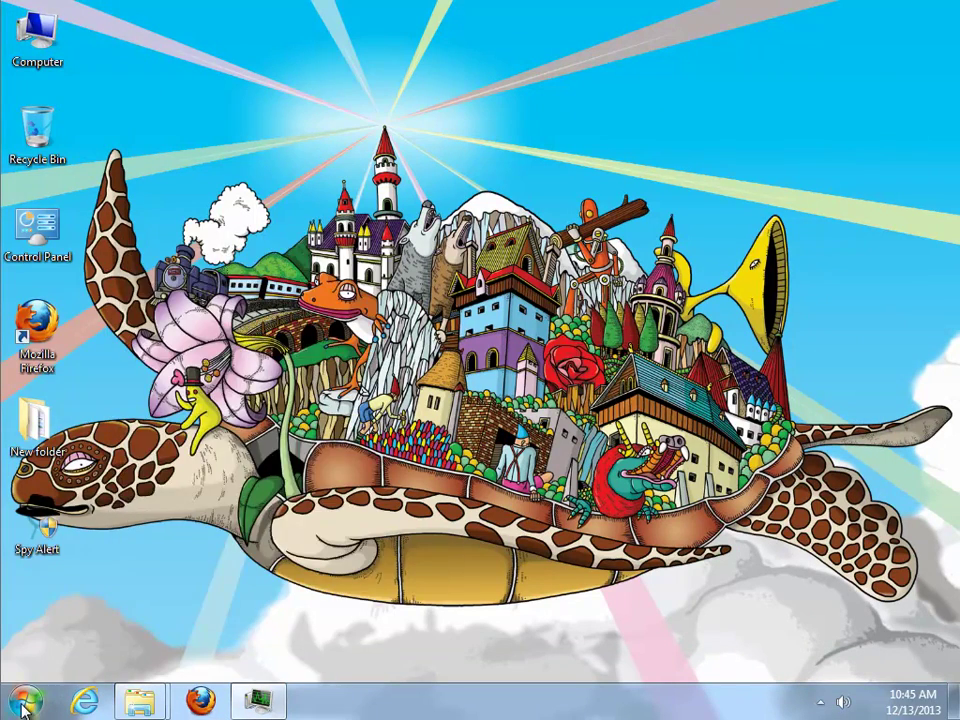
- View the shutdown options for the Restart command without choosing one, and refresh the desktop
key(super)
click(330, 654)
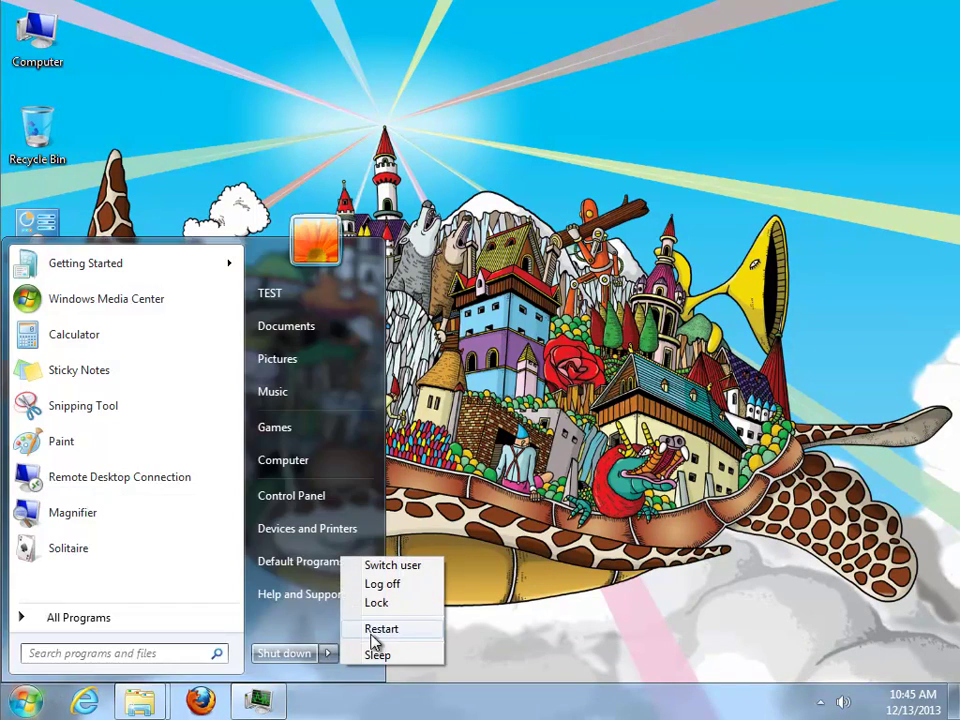
right_click(467, 358)
click(491, 411)
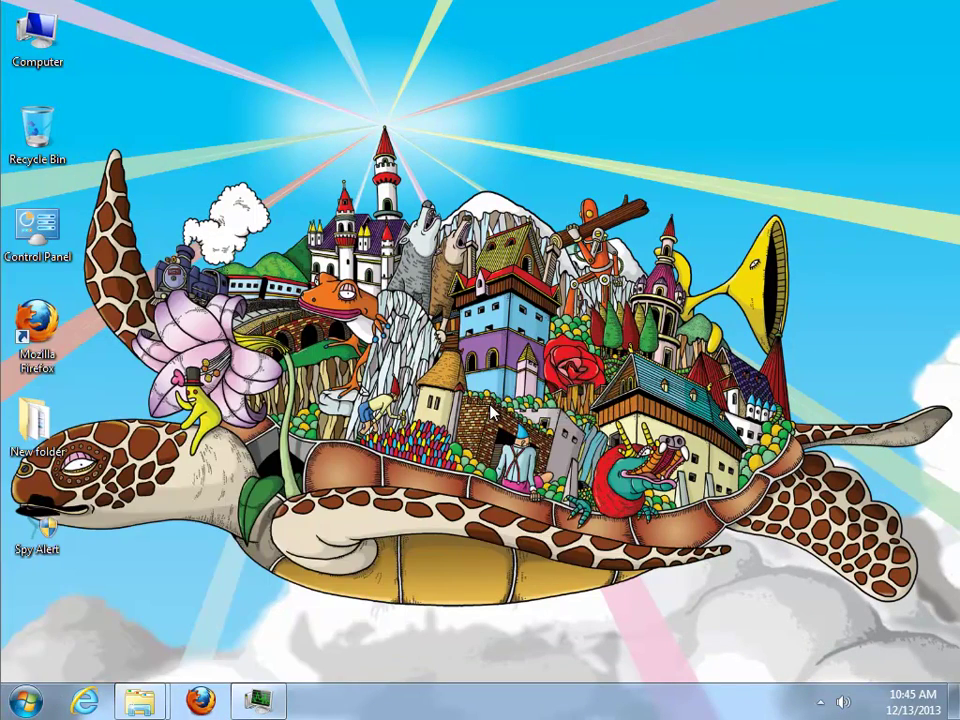
- Open the Computer window and search all drives for SpyAlert
double_click(37, 35)
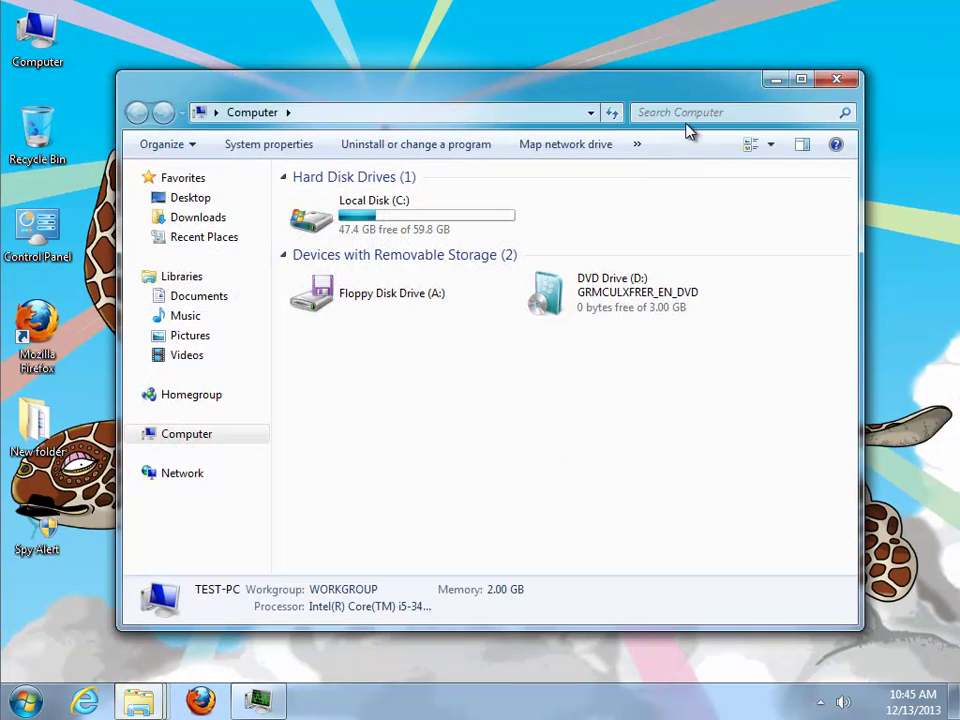
right_click(681, 113)
click(720, 164)
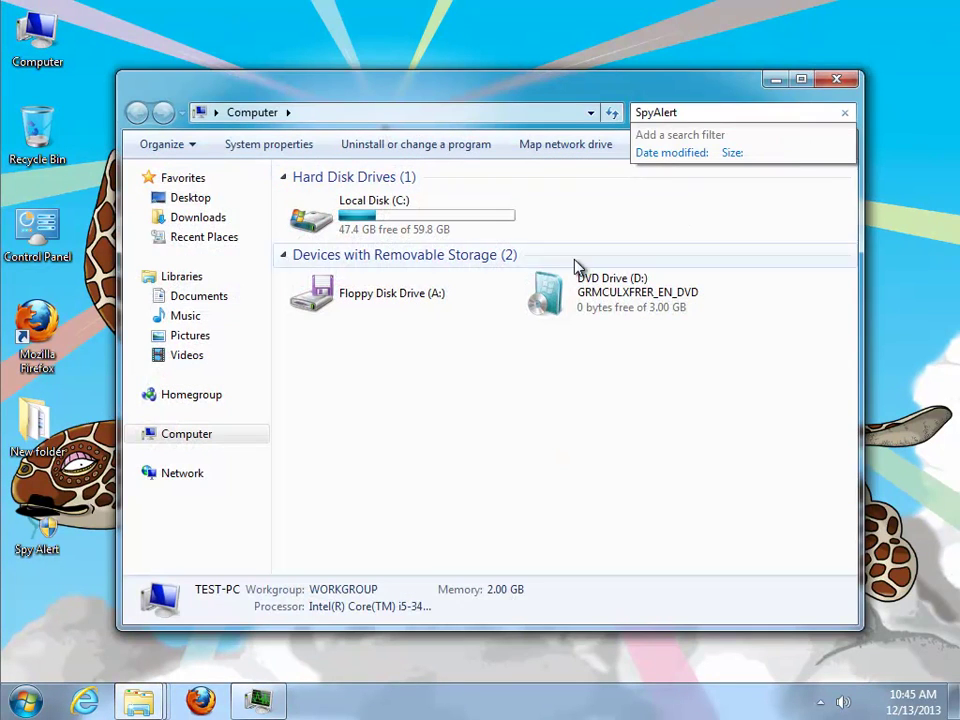
- Run REGEDIT, collapse the HKEY_CLASSES_ROOT branch and select the Computer root of the registry
key(super+r)
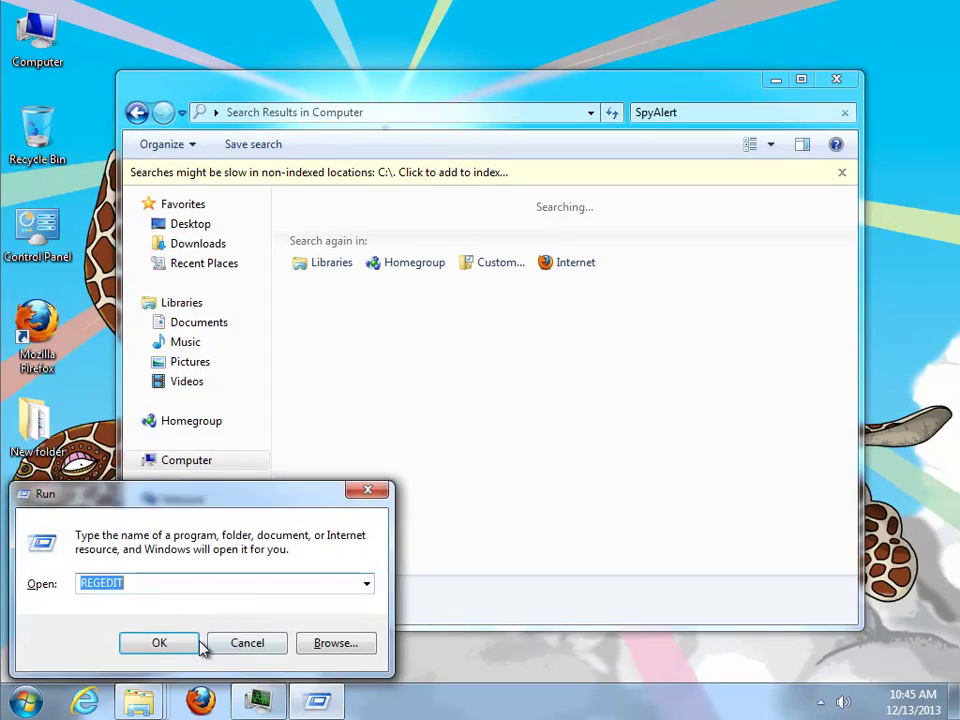
click(186, 638)
click(292, 619)
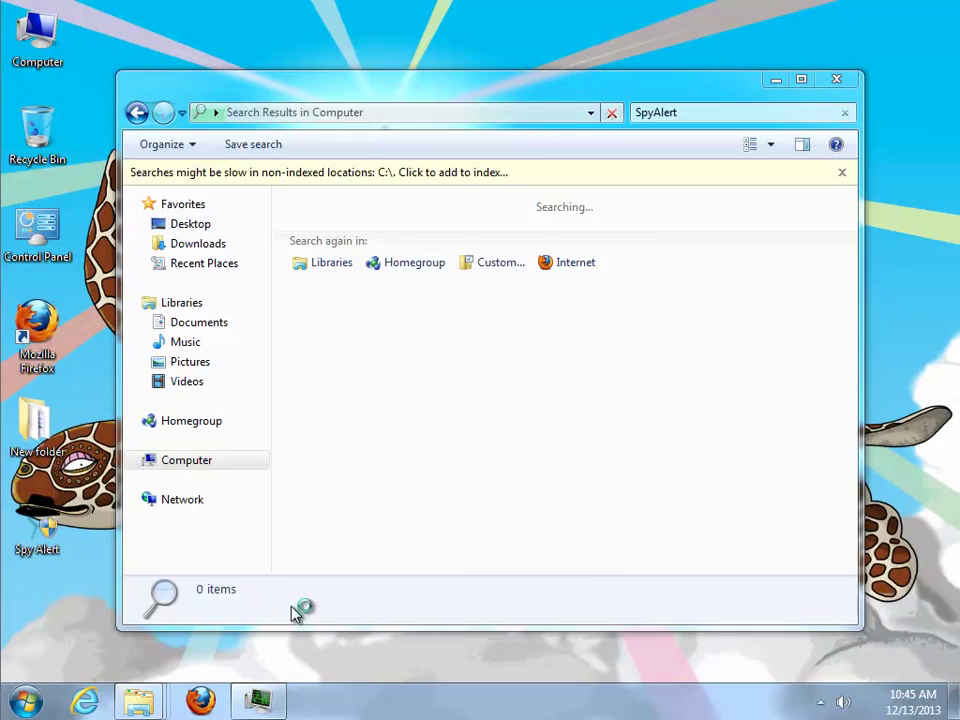
drag(230, 597, 190, 597)
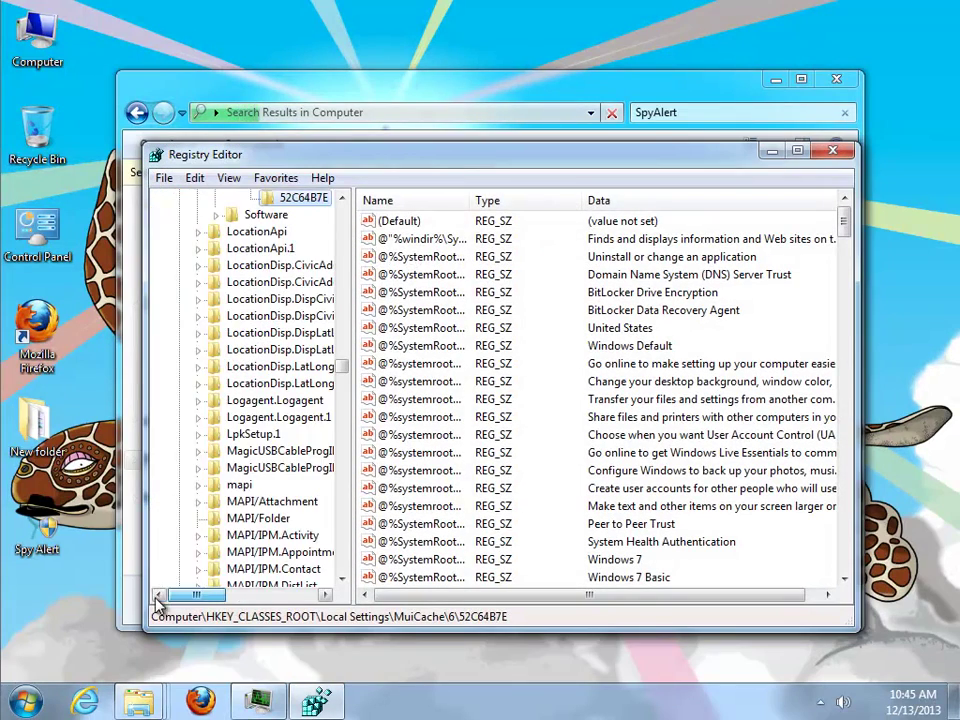
drag(342, 368, 349, 184)
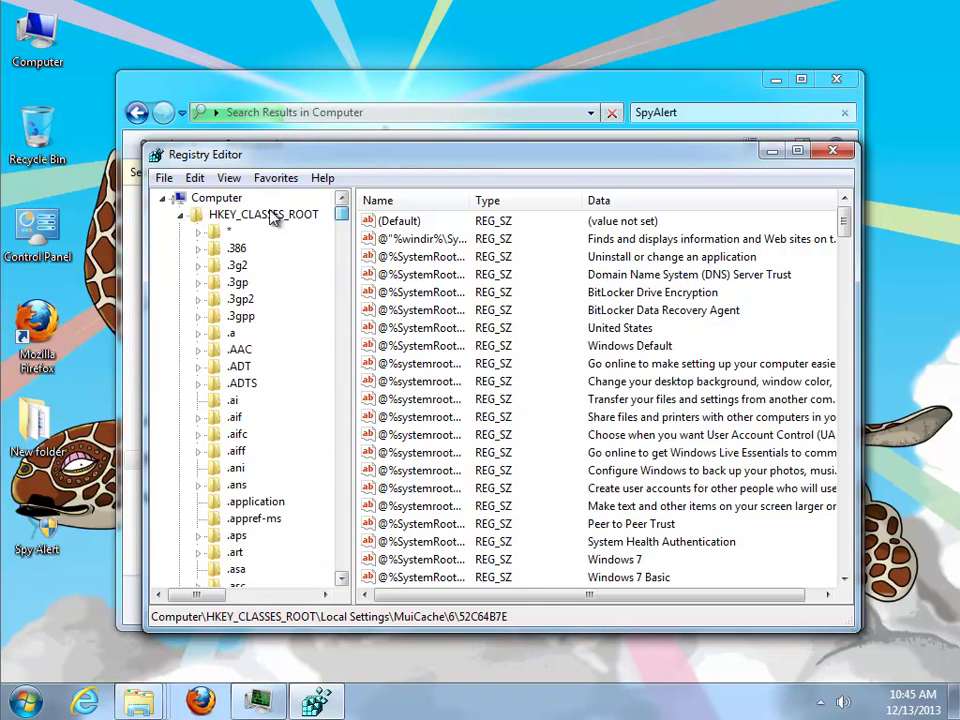
double_click(214, 214)
click(212, 198)
click(196, 178)
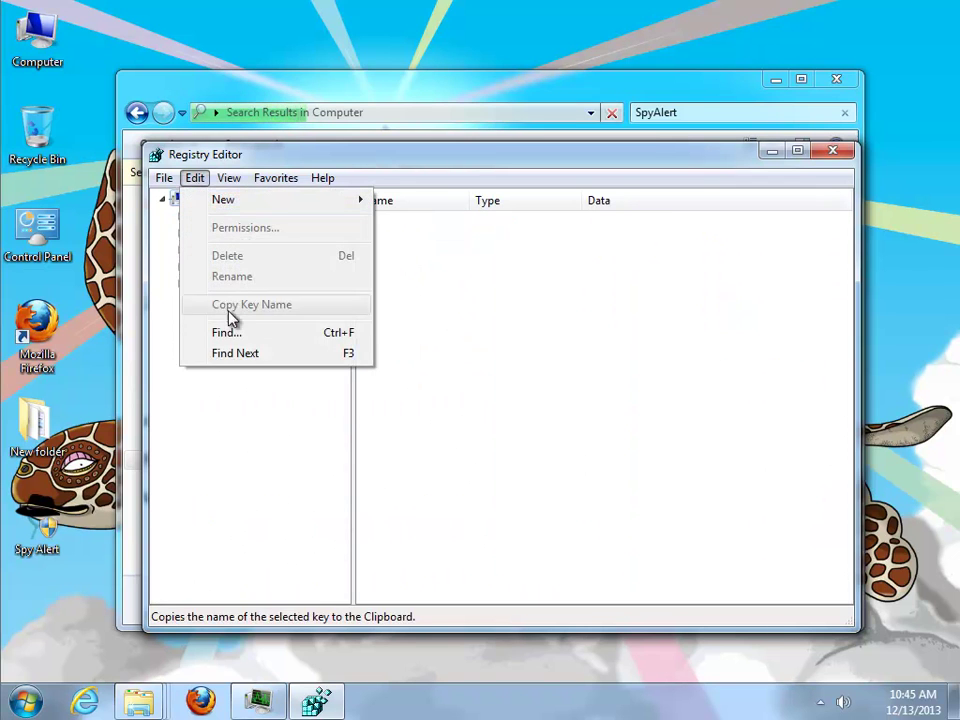
- Search the whole registry for SpyAlert and dismiss the message at the end of the search
click(233, 333)
right_click(306, 271)
click(330, 349)
click(530, 276)
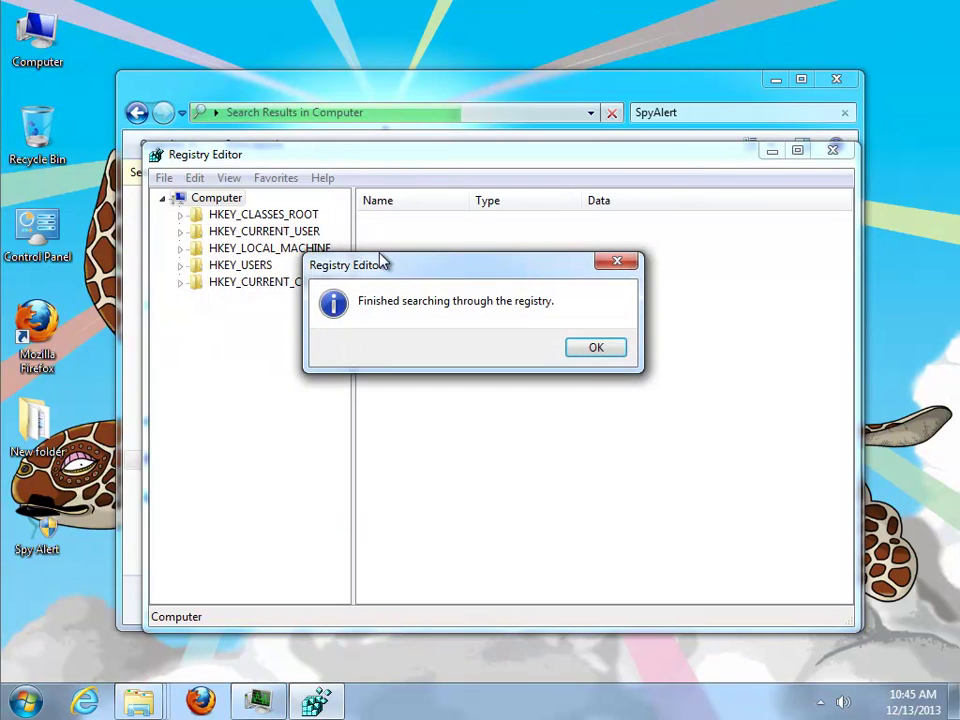
click(590, 348)
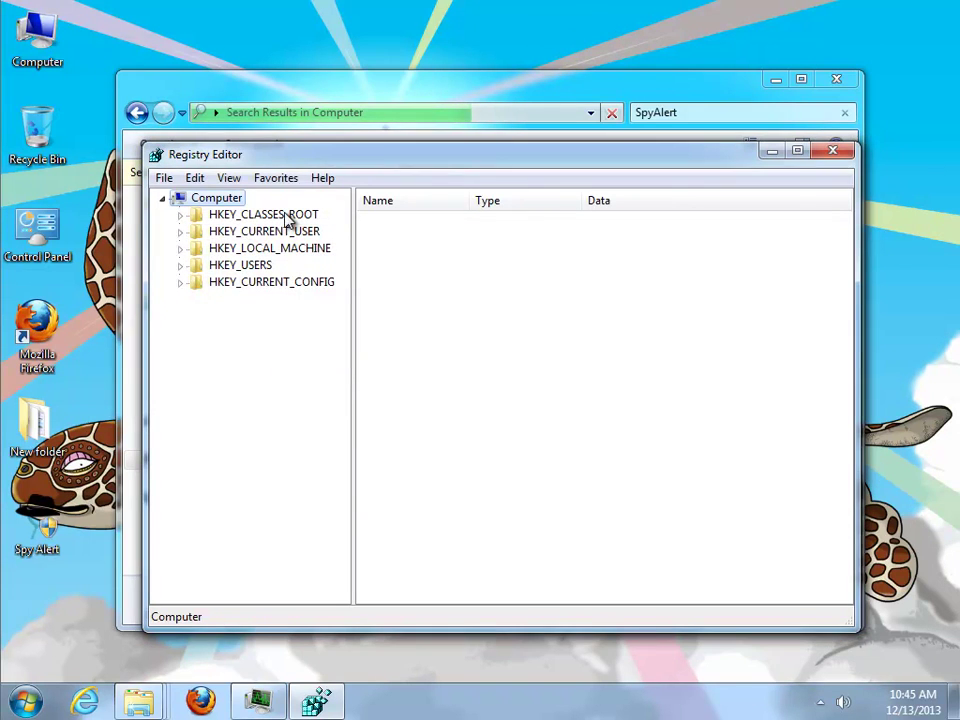
- Search the registry for Spy Alert, written as two words, in keys, values and data
key(ctrl+f)
click(280, 272)
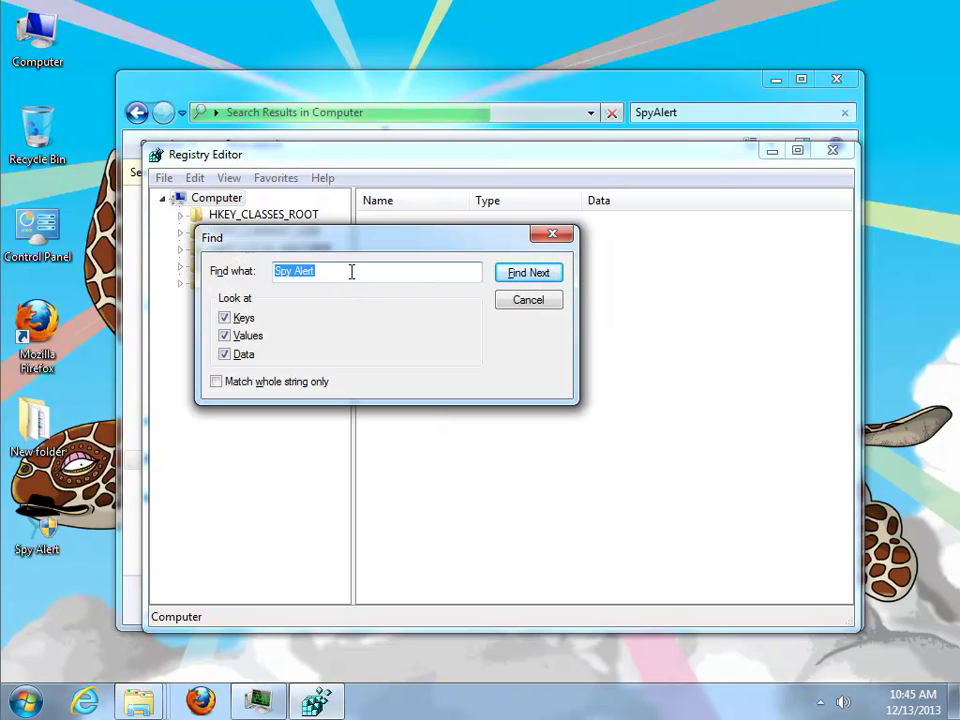
click(534, 281)
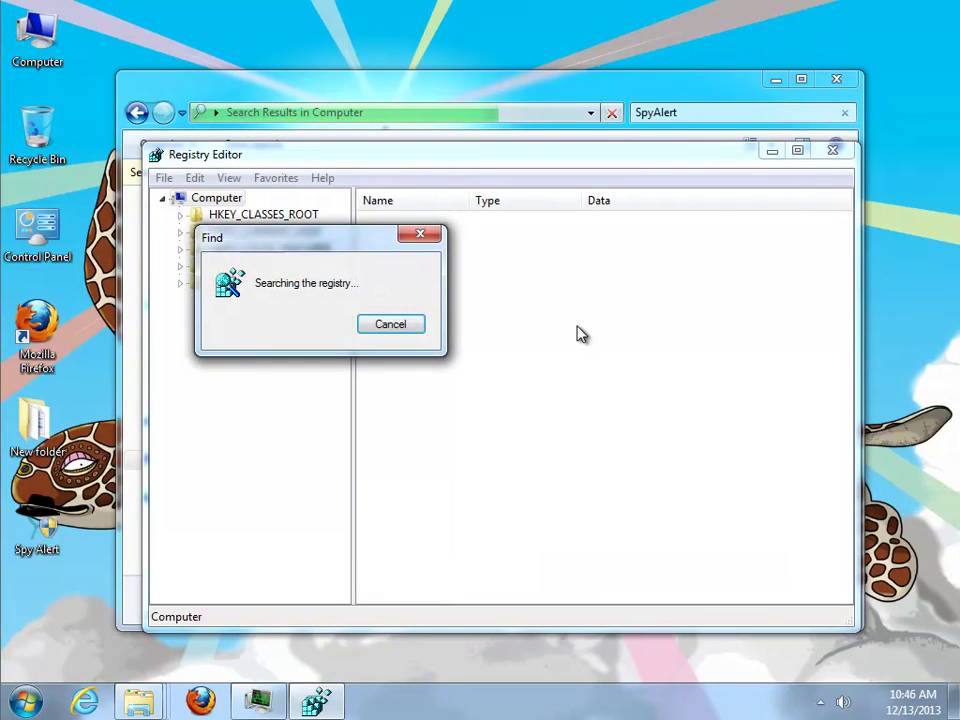
- Stop the running file search and search the computer for Spy Alert as two words
click(628, 120)
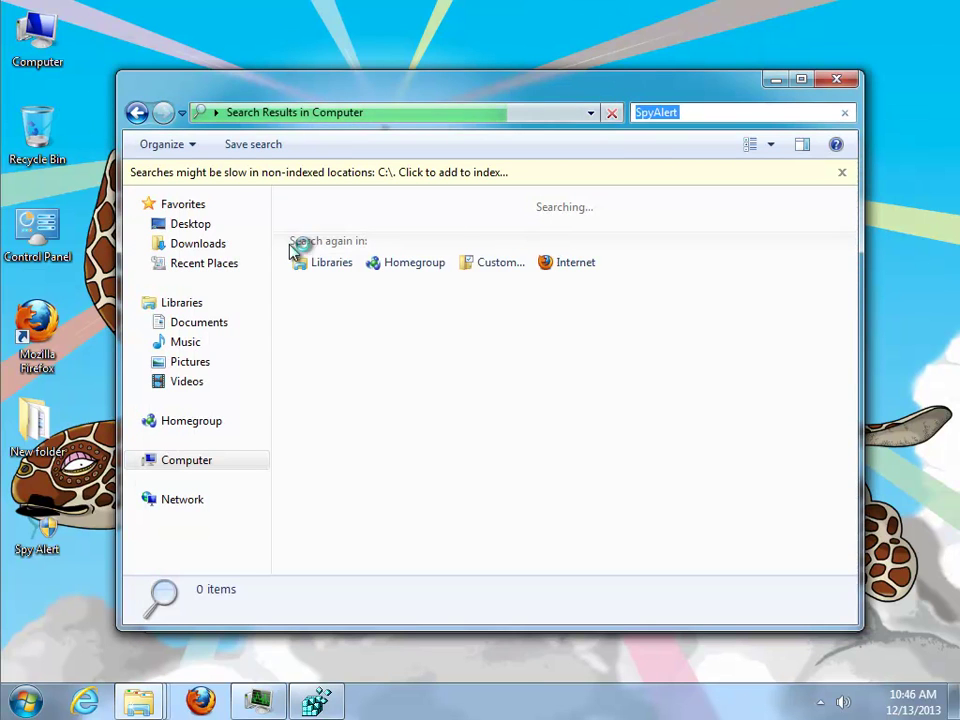
click(611, 113)
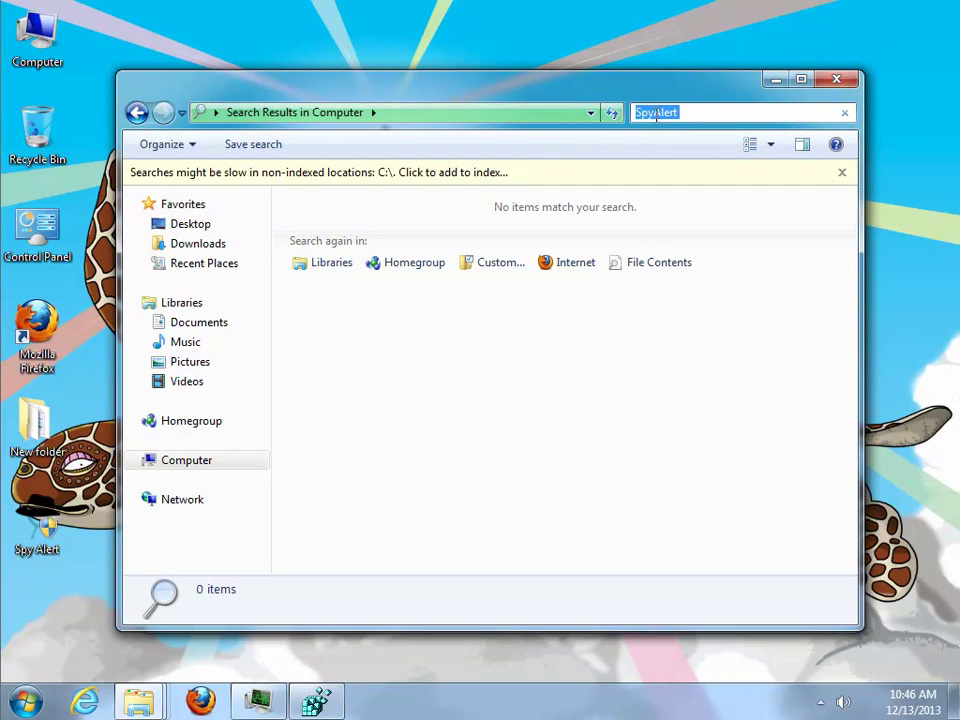
click(655, 113)
click(708, 113)
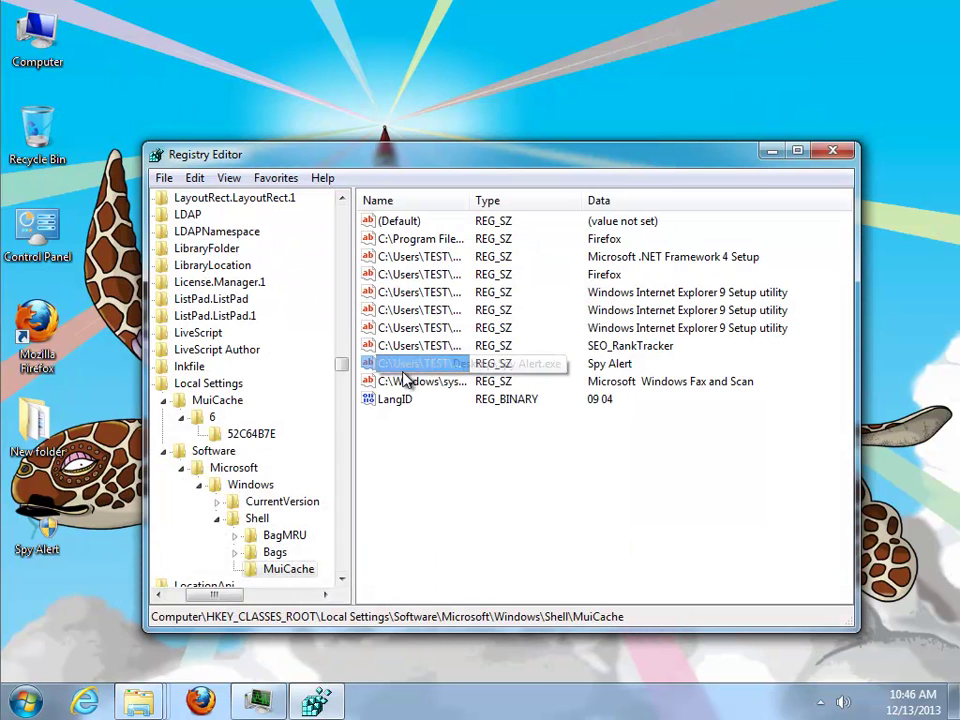
- Delete the Spy Alert.exe value from the Shell\MuiCache registry key and continue to the next match
key(Delete)
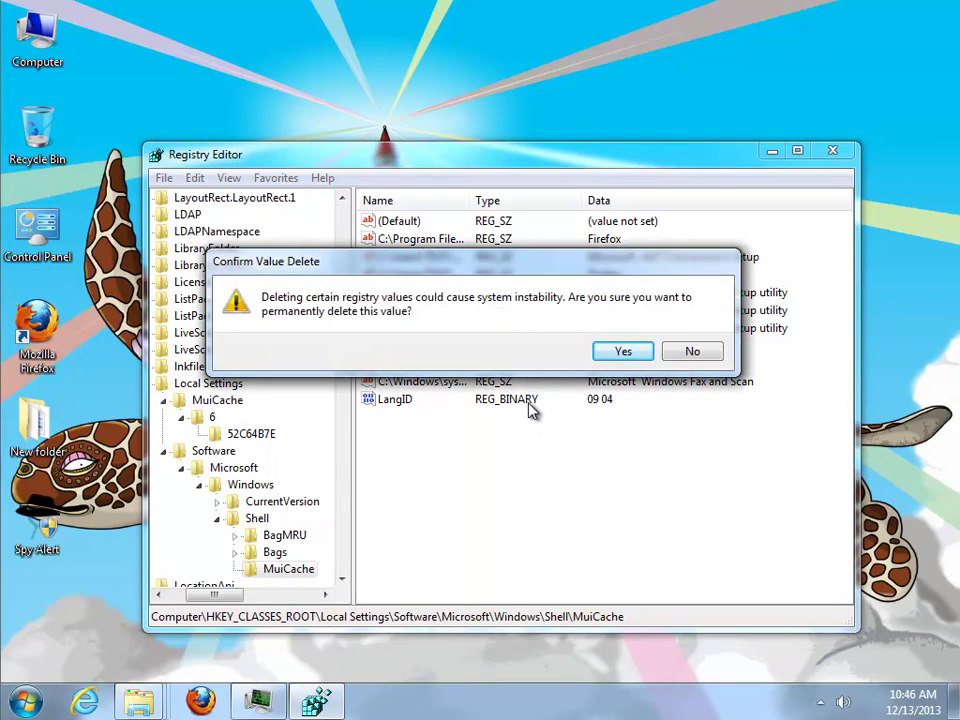
key(Return)
key(F3)
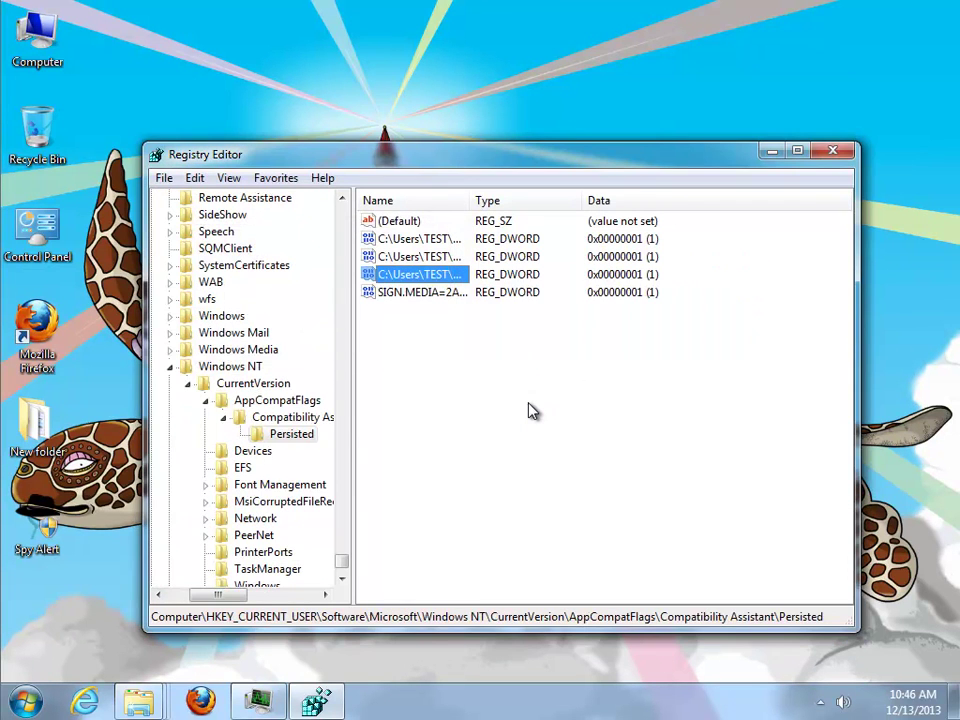
- Delete the matched value from the Compatibility Assistant\Persisted key and close the Registry Editor once the search for more matches ends
key(Return)
key(Return)
key(Delete)
key(Return)
key(F3)
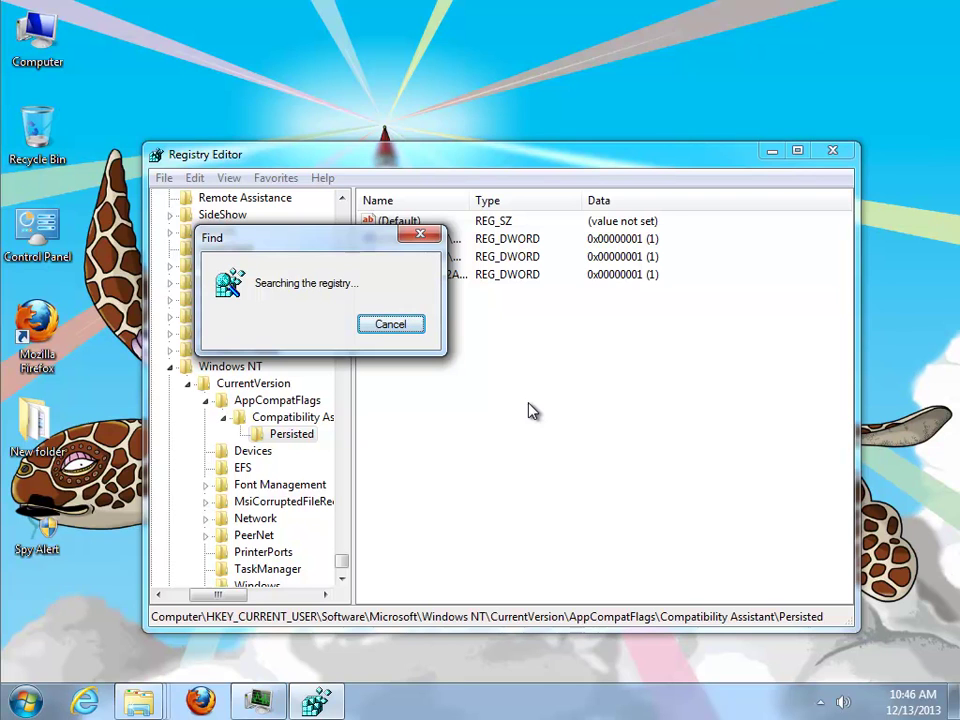
key(Return)
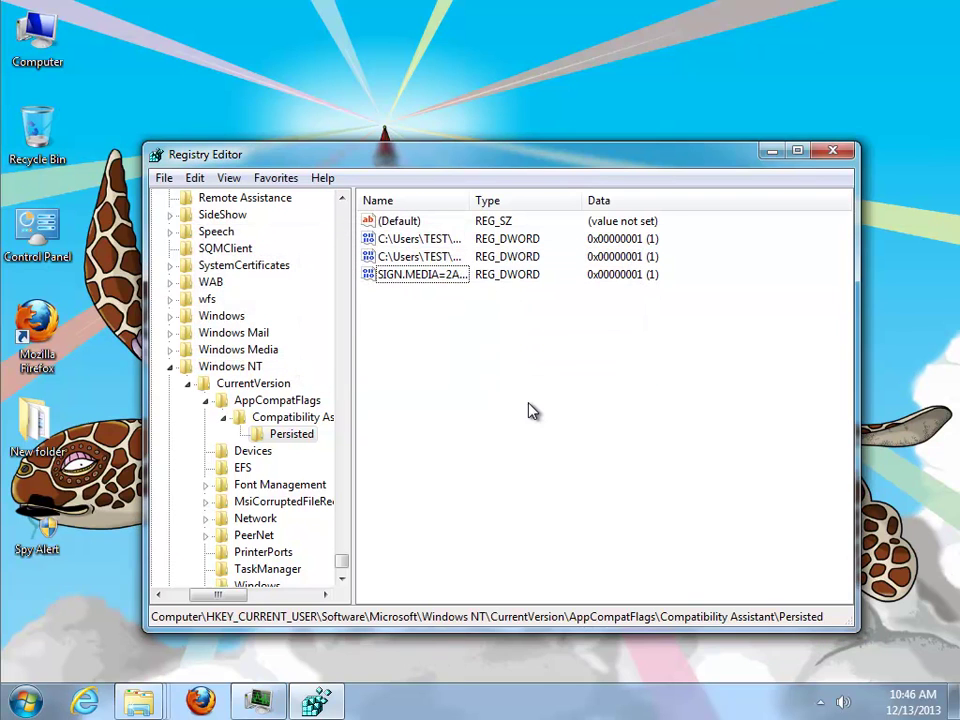
click(838, 157)
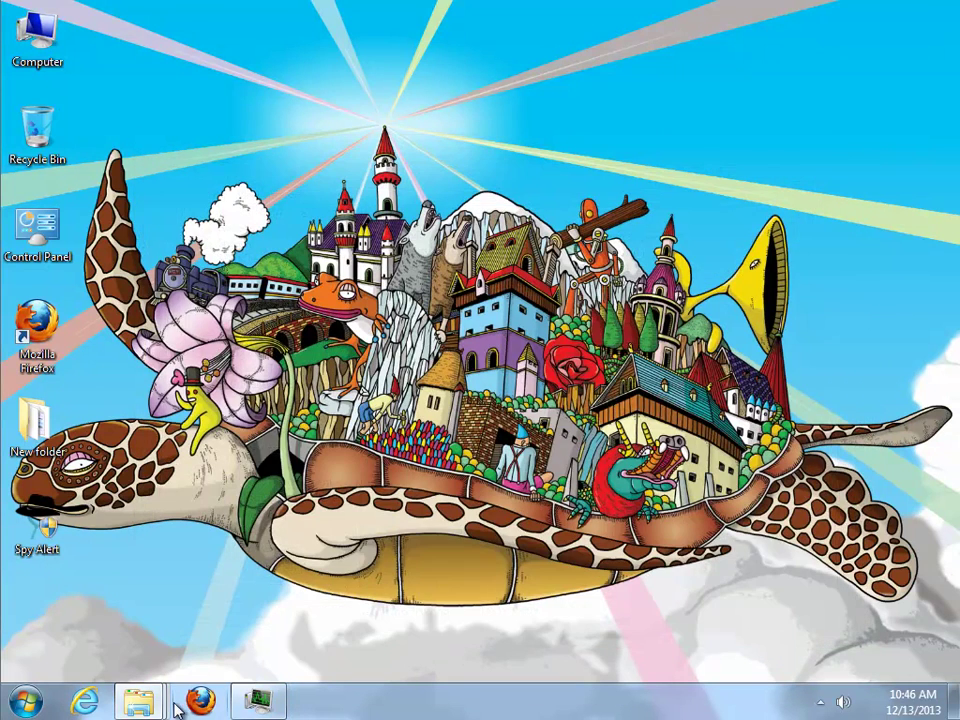
- Delete the Spy Alert application in the Temp\vmware-TEST folder from the file search results and close the results window
mouse_move(150, 703)
click(544, 600)
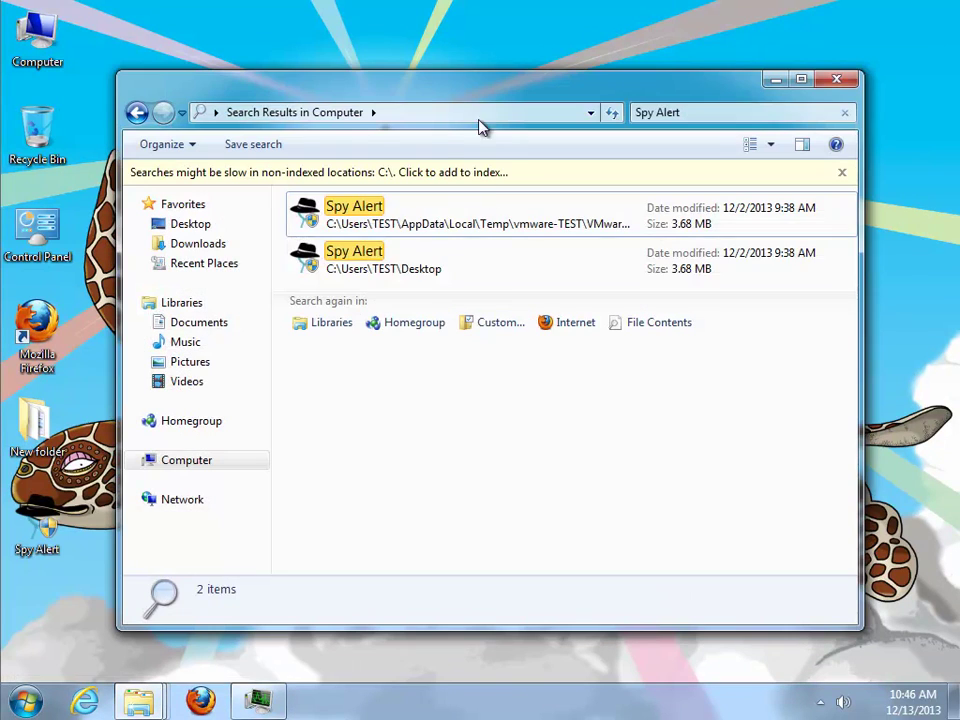
click(443, 230)
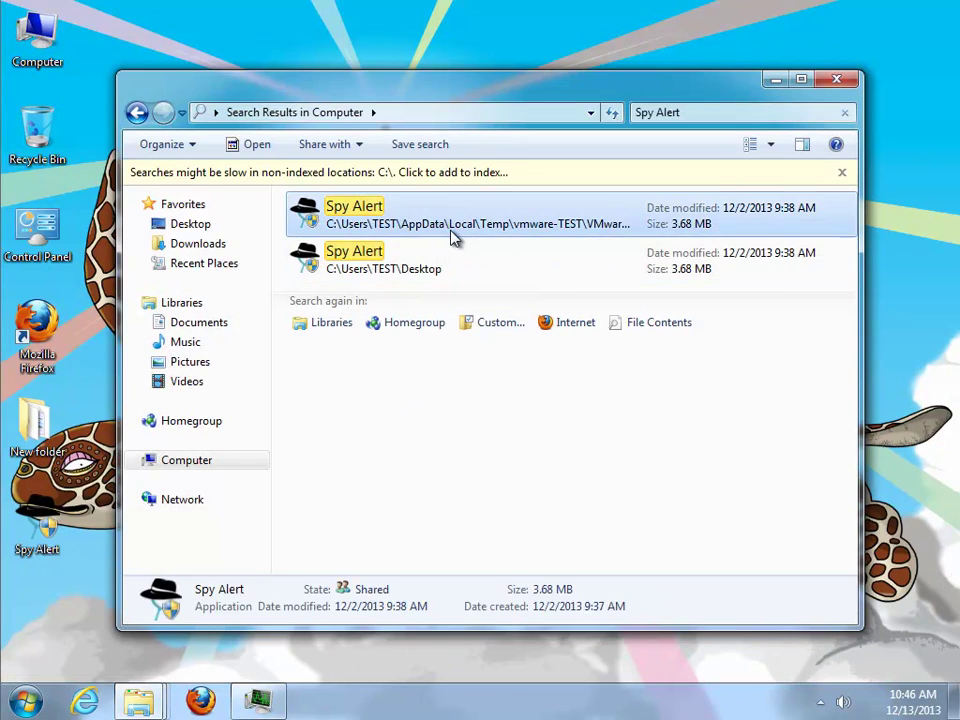
key(Delete)
click(548, 427)
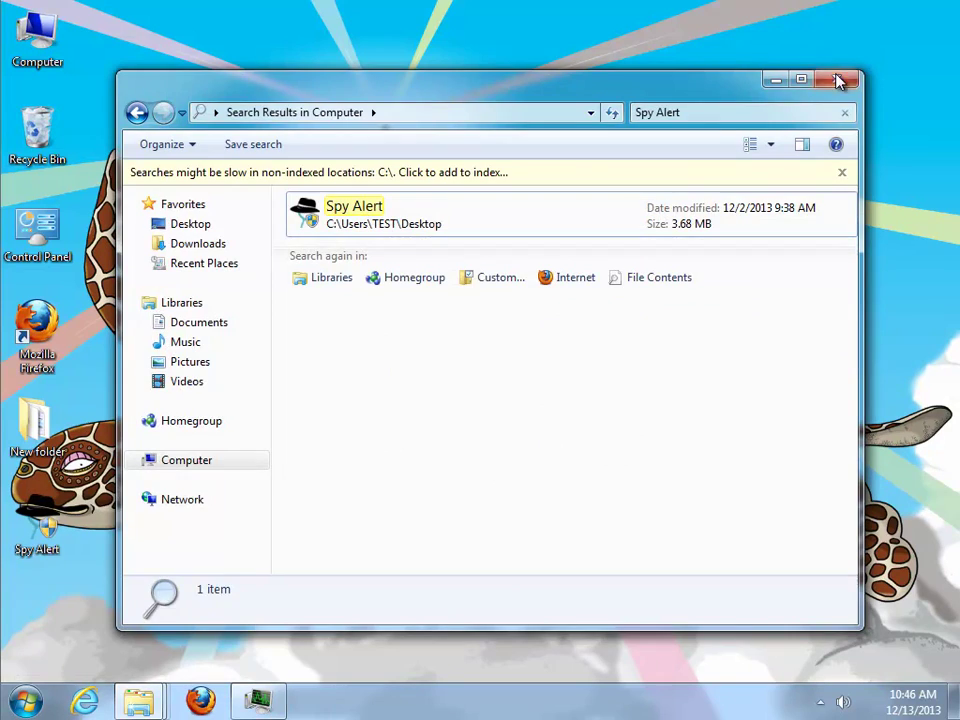
key(alt+F4)
- Delete the Au_ application from the Temp\~nsu.tmp folder and close the open folder windows
mouse_move(156, 700)
click(311, 611)
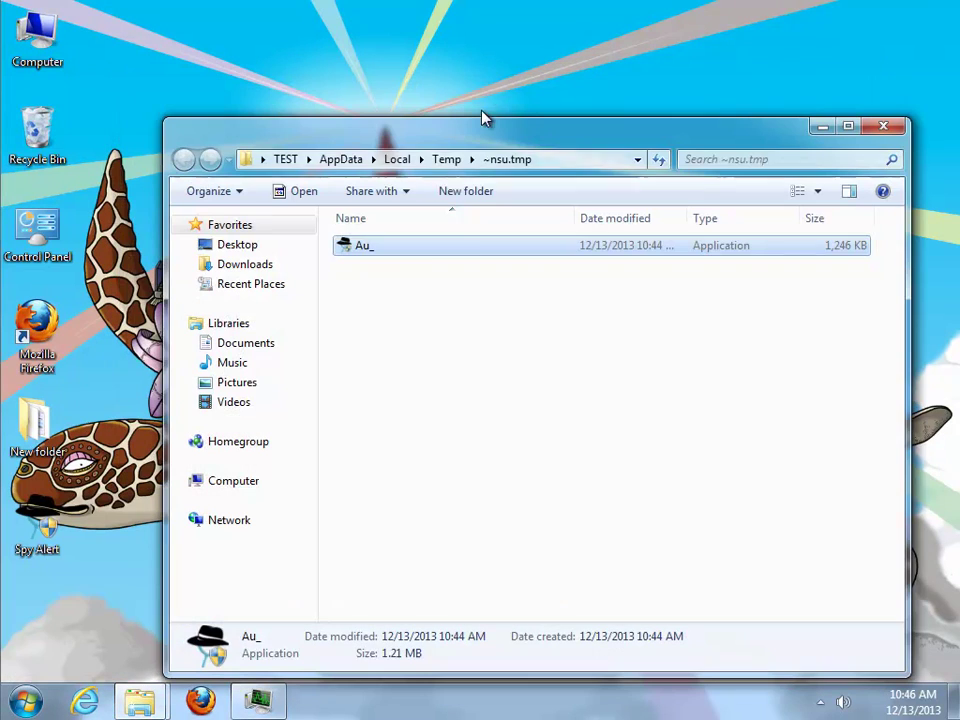
click(450, 163)
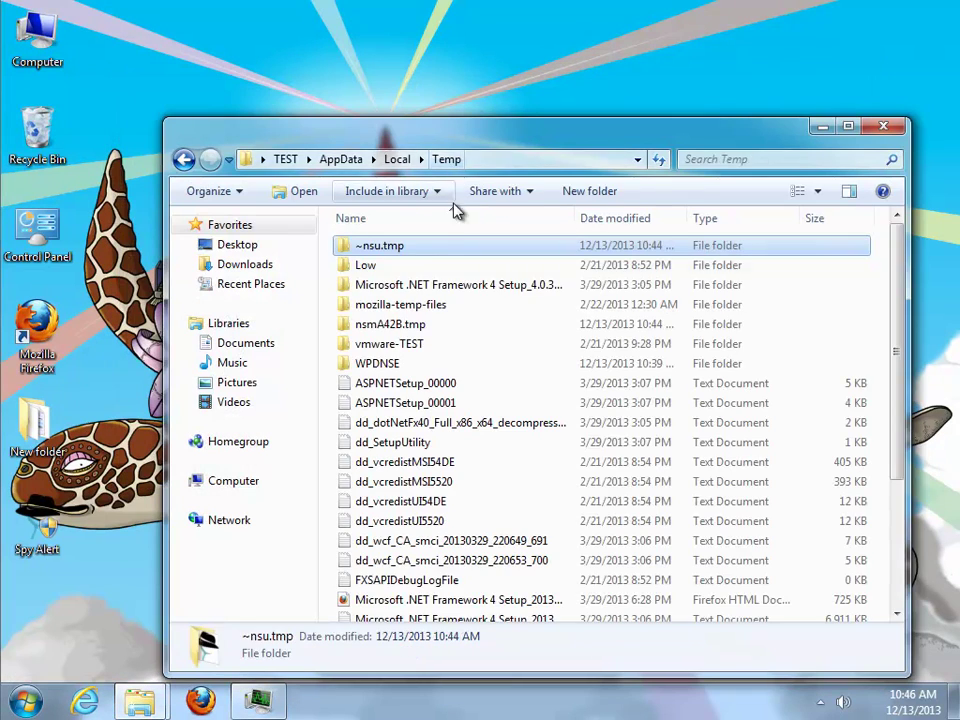
double_click(391, 257)
click(368, 252)
key(Delete)
click(533, 428)
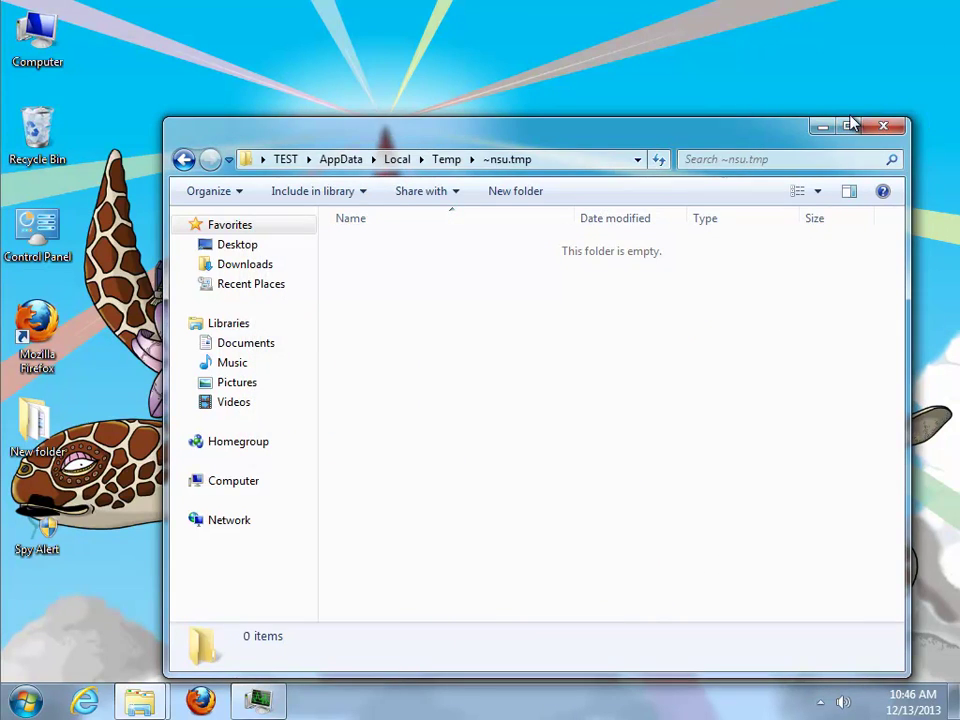
click(884, 129)
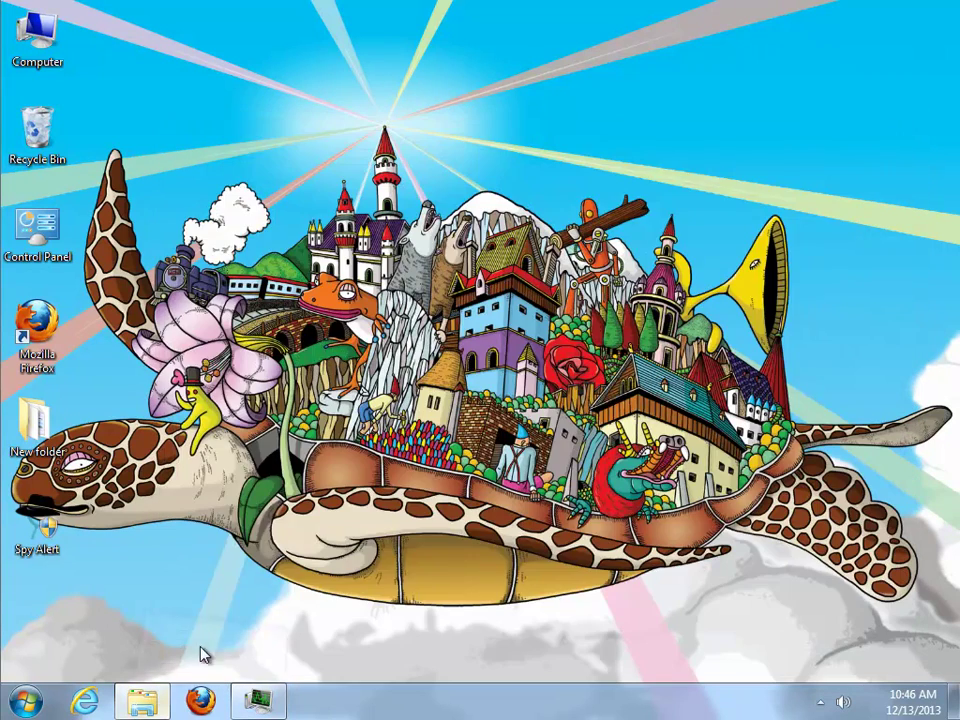
click(140, 700)
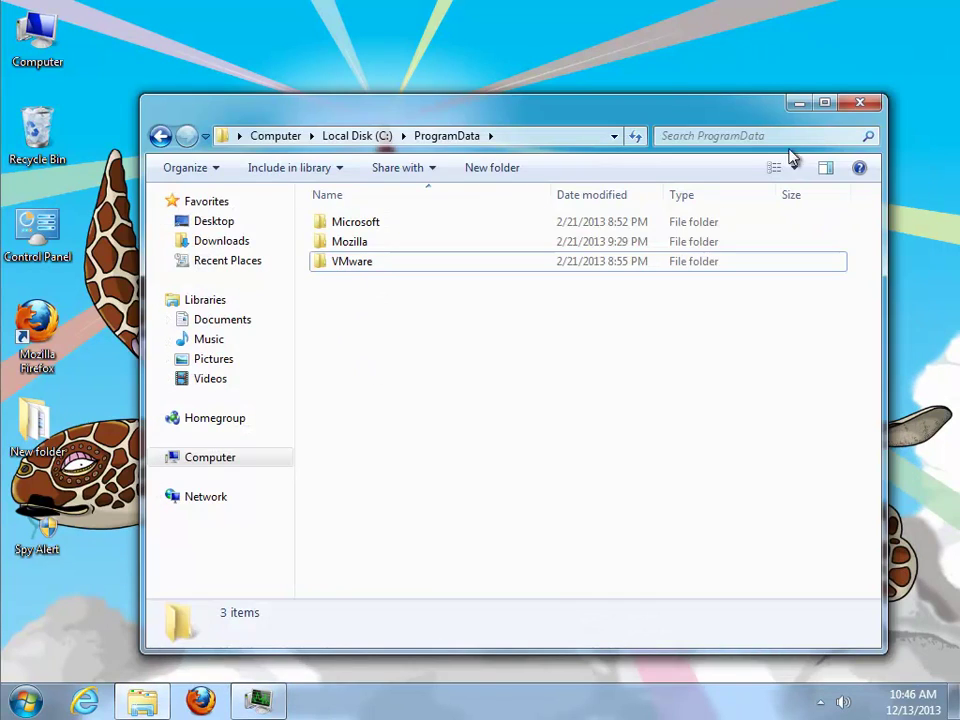
click(860, 103)
- Switch to Firefox, open the clear recent history dialog from its privacy options, and close the dialogs
click(200, 700)
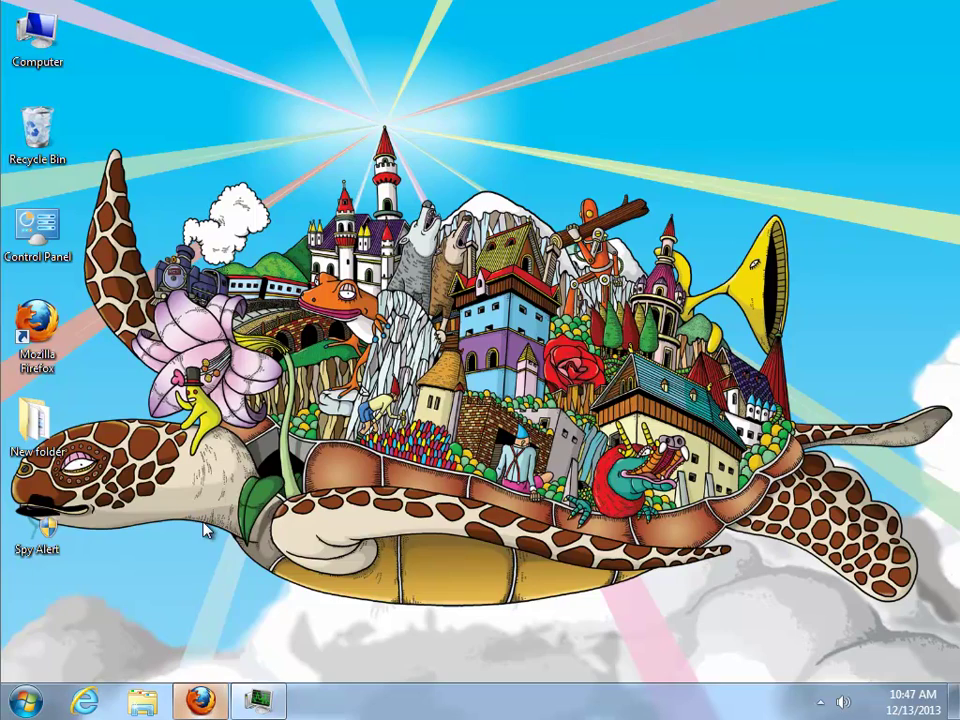
click(690, 41)
click(499, 144)
click(40, 9)
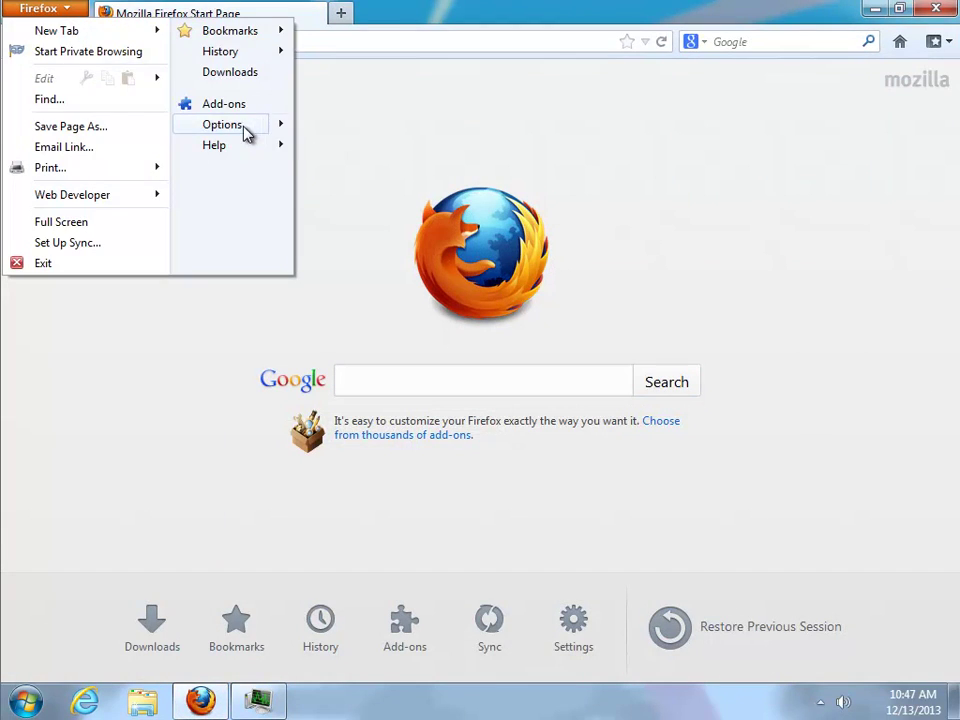
click(253, 125)
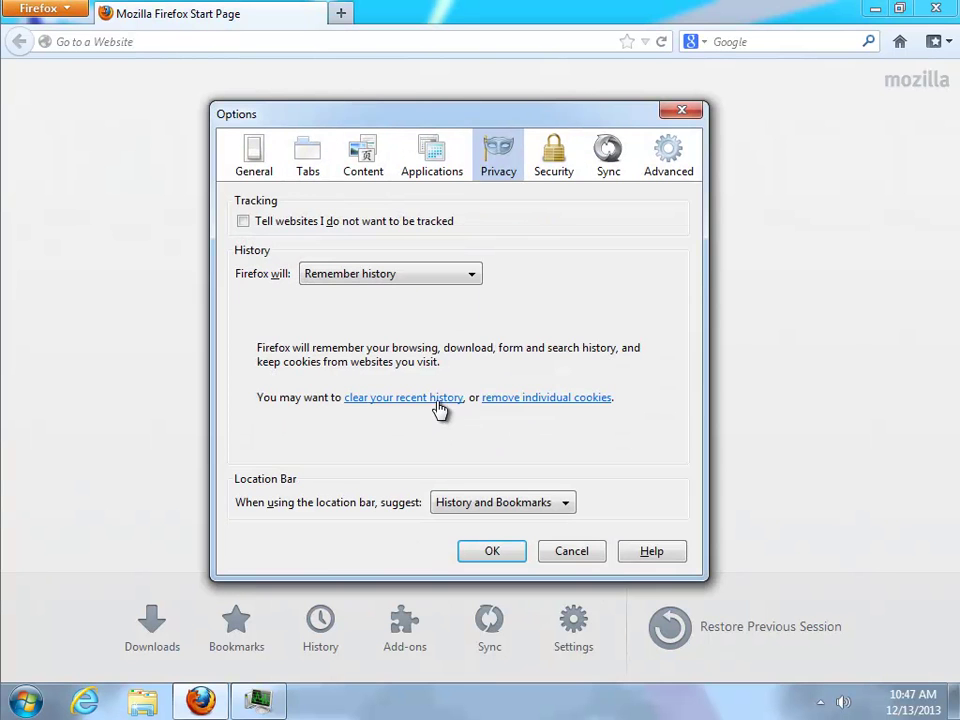
click(437, 400)
click(566, 578)
click(501, 555)
- Check the home page setting in Firefox's general options, cancel the dialog, and reopen the browser to check its start page before closing it
click(66, 10)
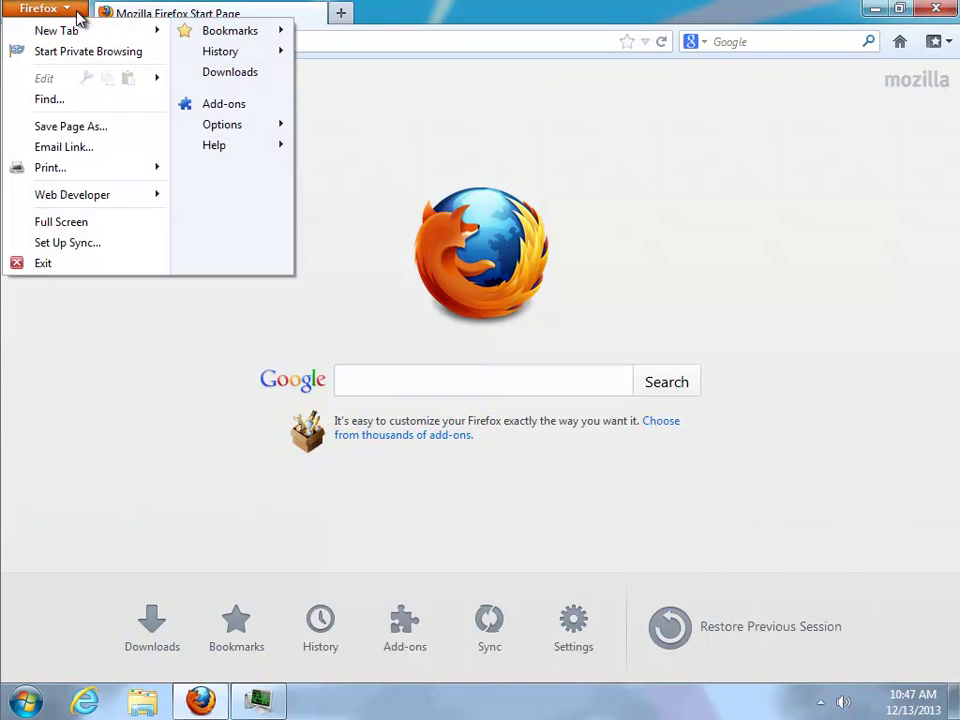
click(238, 125)
click(253, 155)
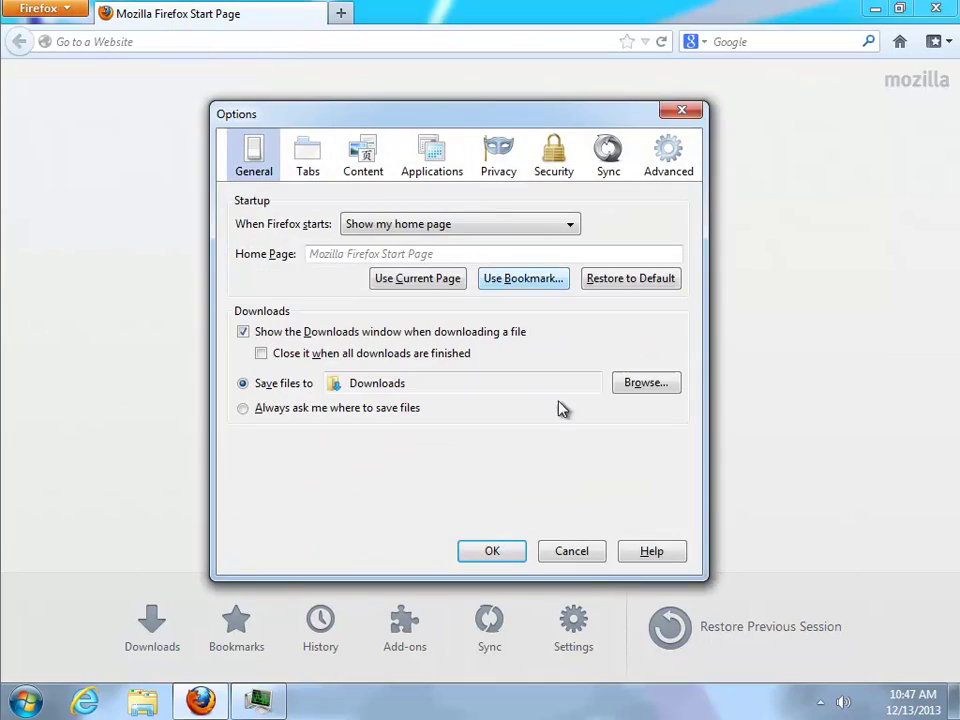
click(572, 551)
click(932, 9)
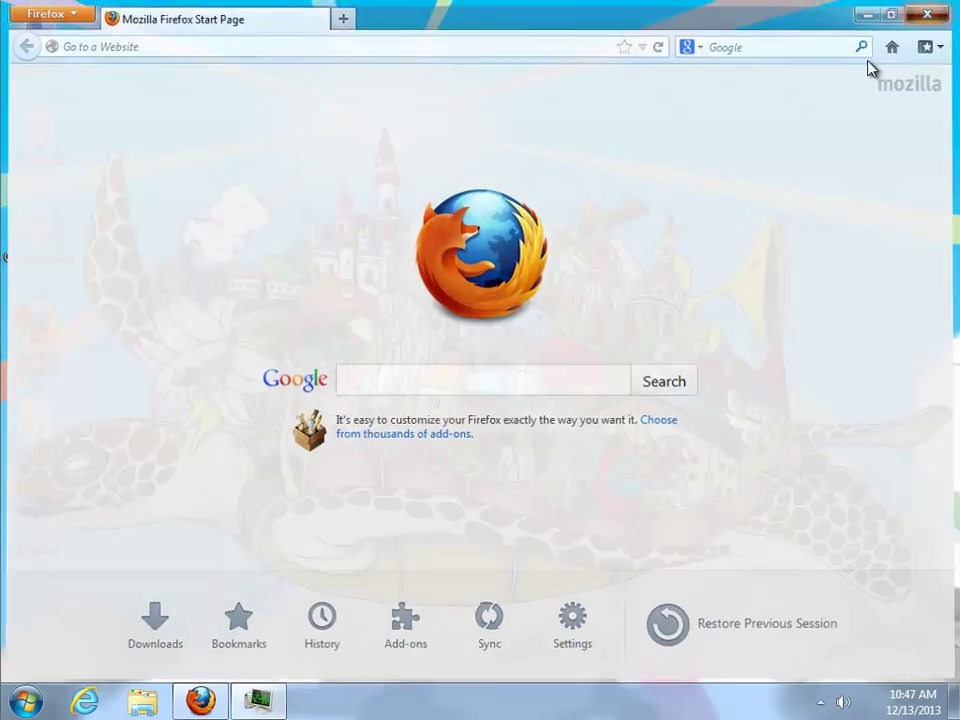
click(200, 700)
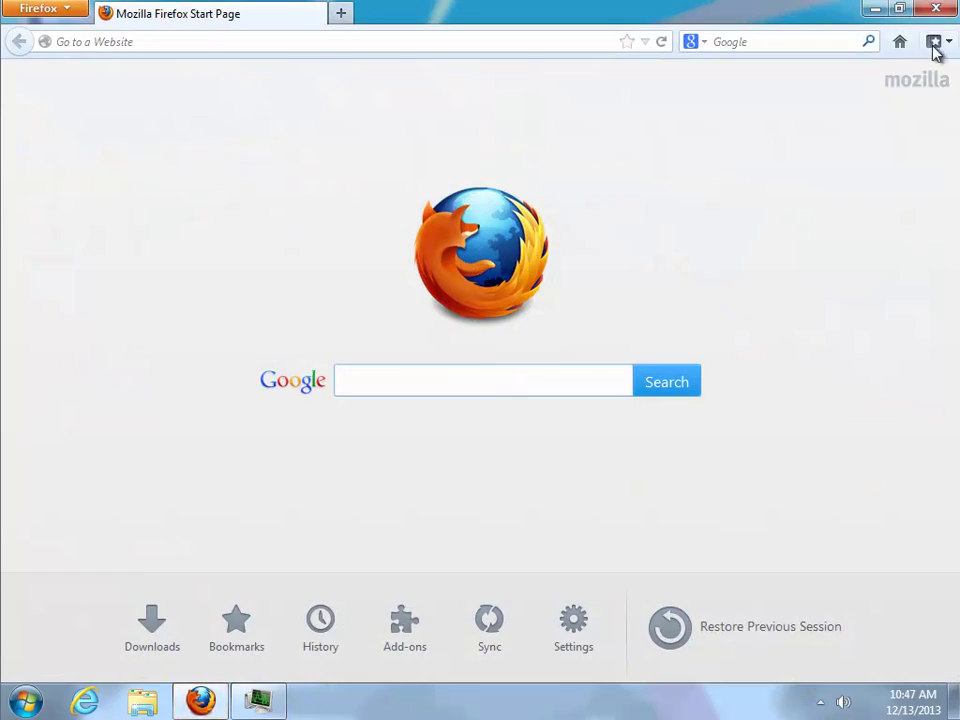
click(936, 9)
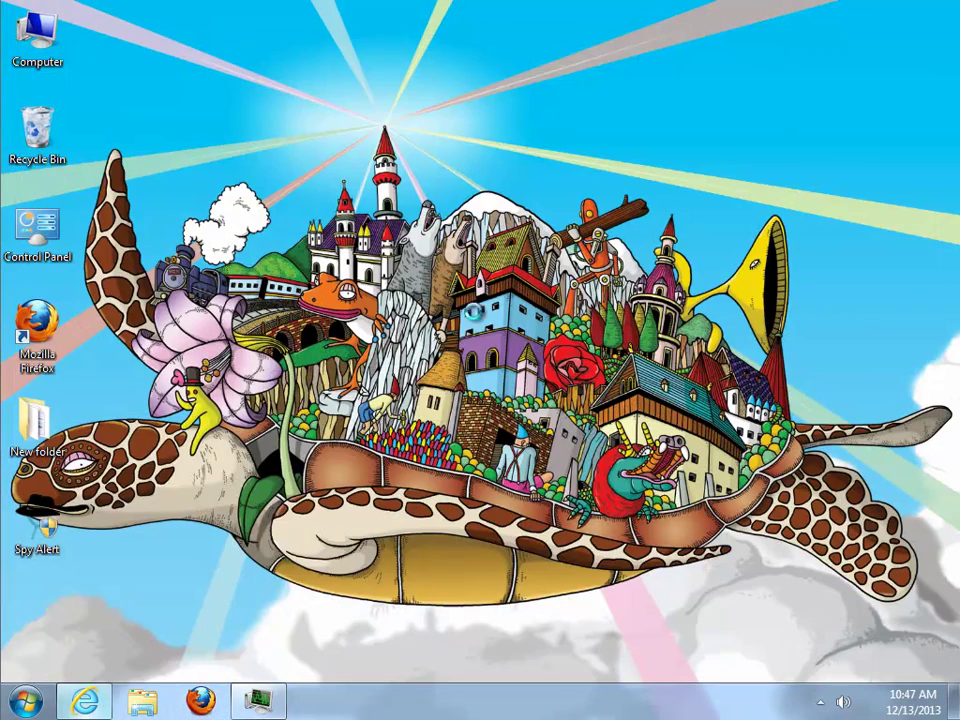
- Switch to Internet Explorer and open its add-on manager from the program settings in Internet Options
click(85, 700)
click(628, 451)
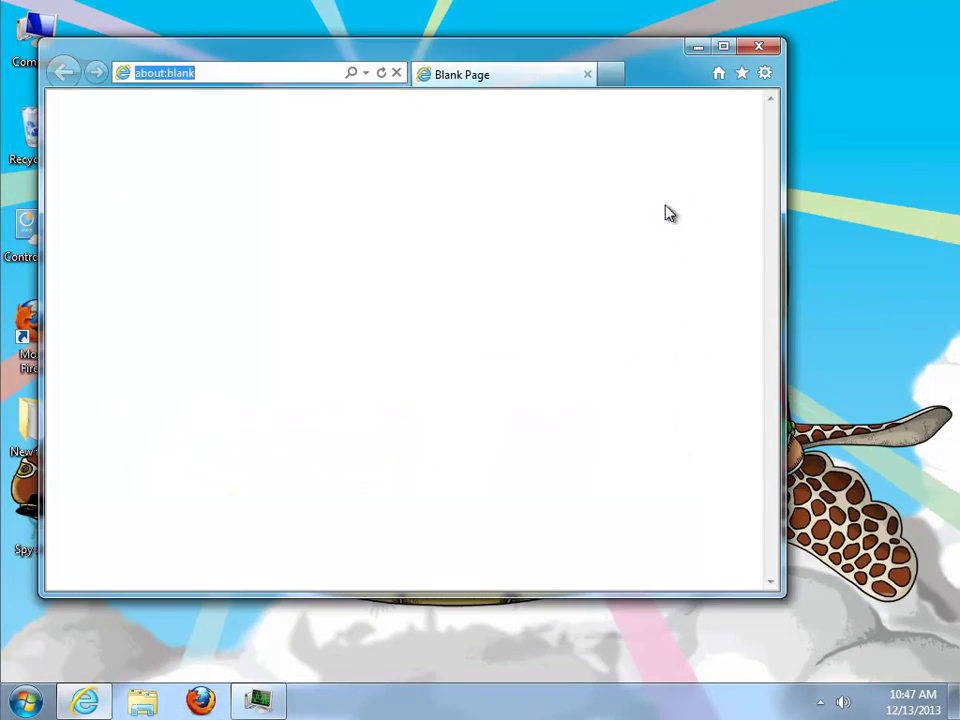
click(765, 73)
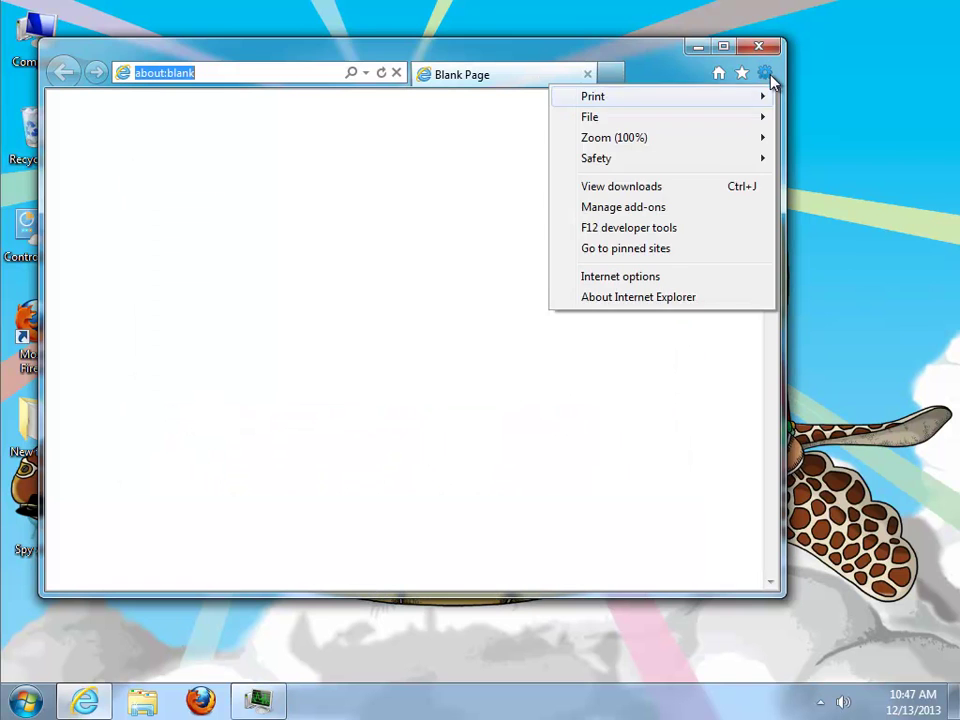
click(683, 284)
click(346, 100)
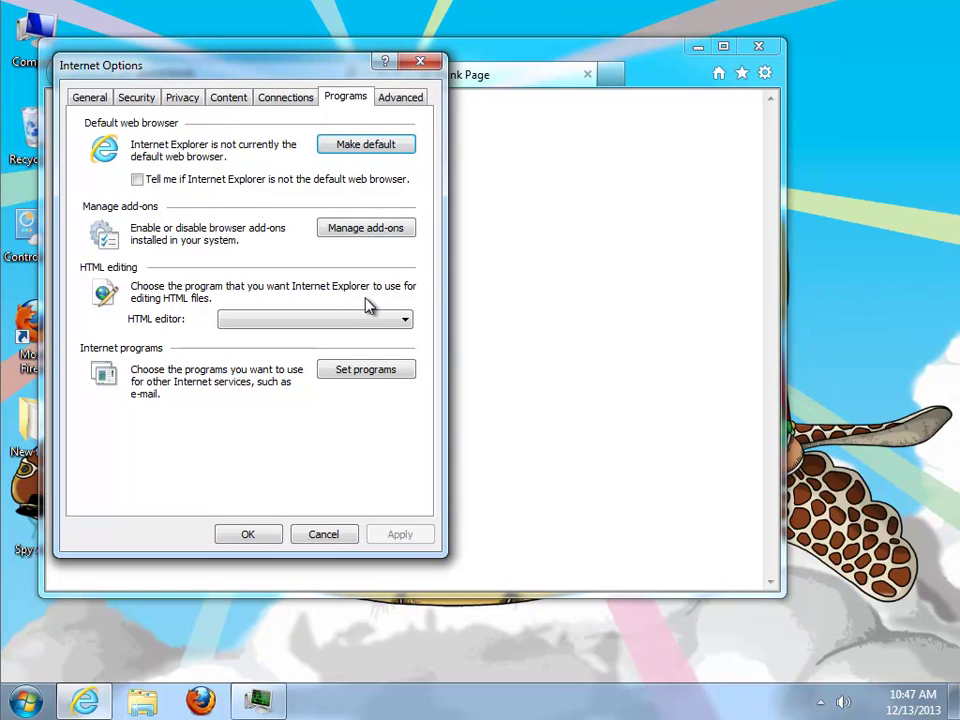
click(395, 230)
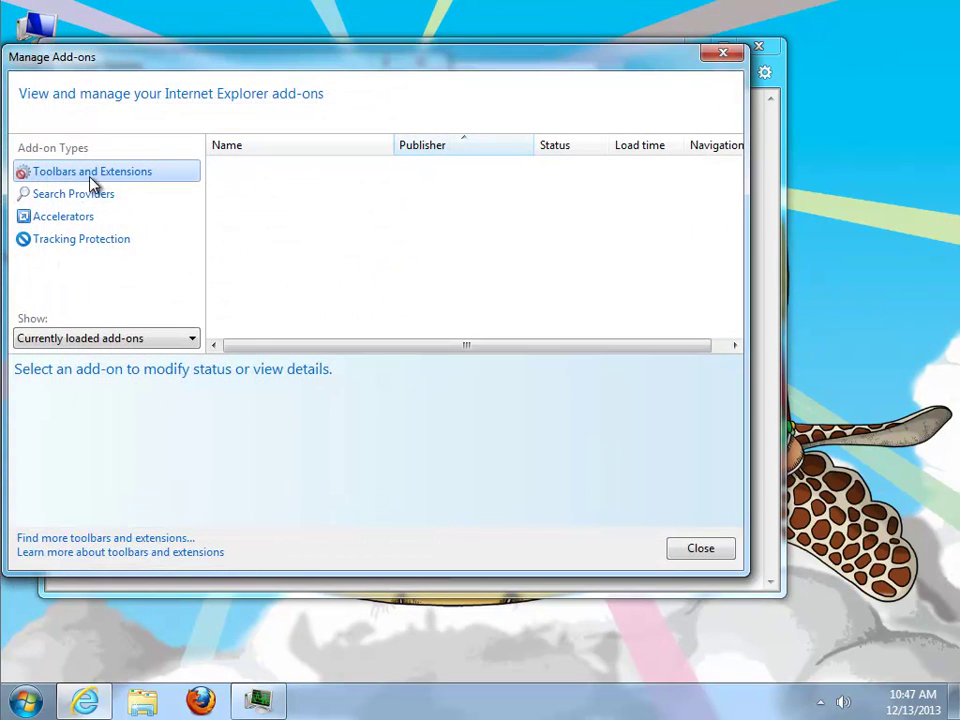
- Review the search providers, accelerators, tracking protection, and toolbars and extensions for unwanted add-ons, and close Internet Explorer
click(65, 196)
click(78, 218)
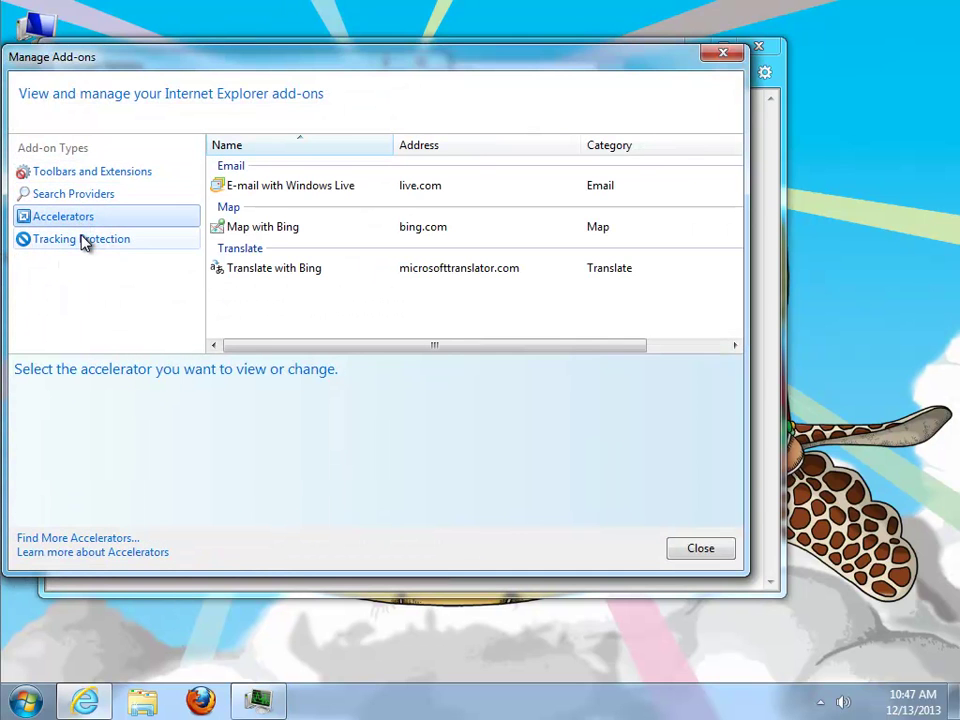
click(82, 240)
click(72, 176)
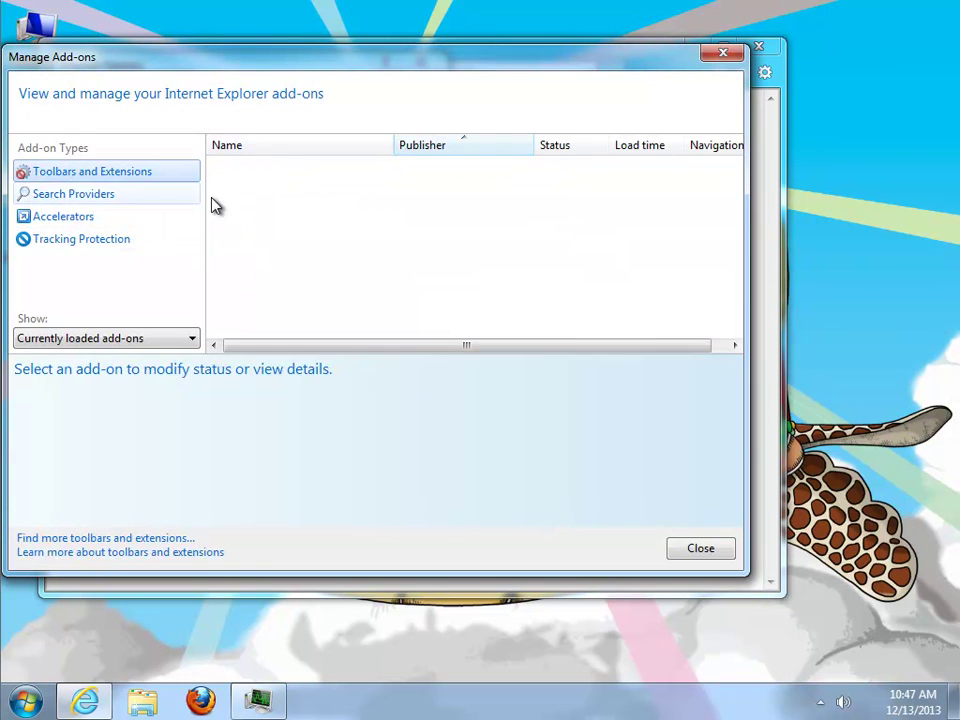
click(731, 57)
click(422, 64)
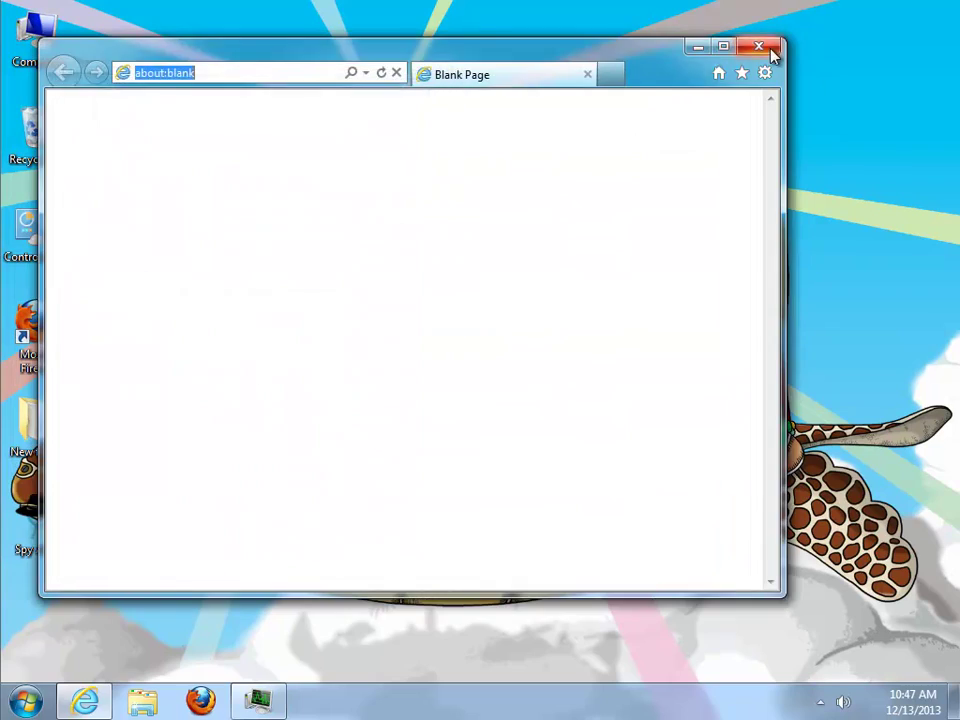
click(770, 50)
click(22, 703)
click(328, 653)
click(546, 392)
right_click(546, 392)
click(585, 454)
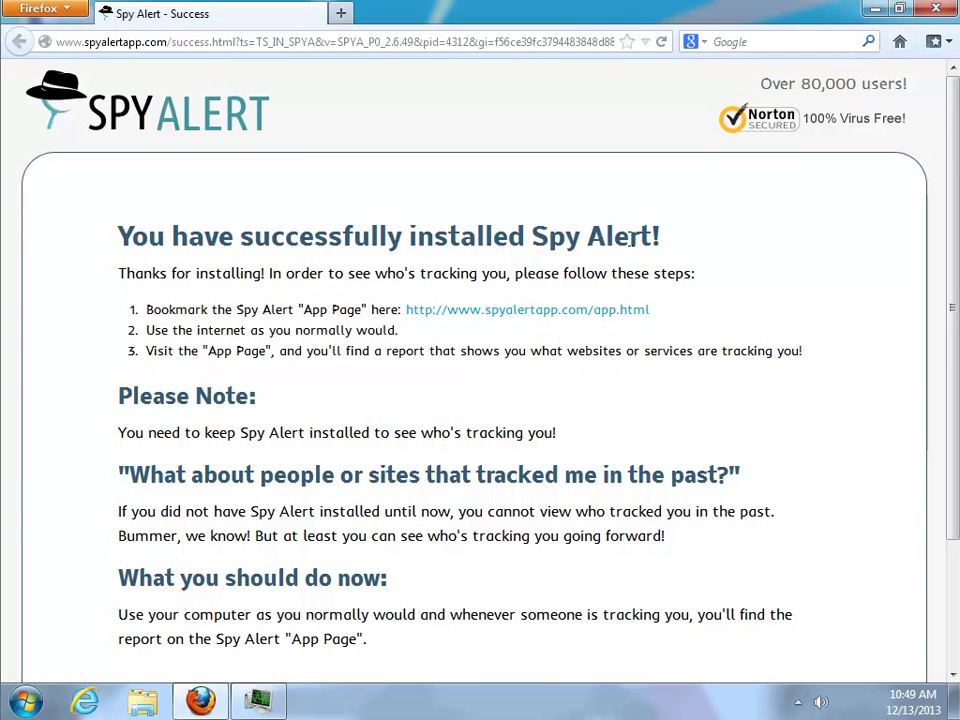
- Highlight the Spy Alert name on the installation success page, minimize the browser, and open Local Disk (C:)
drag(656, 236, 511, 232)
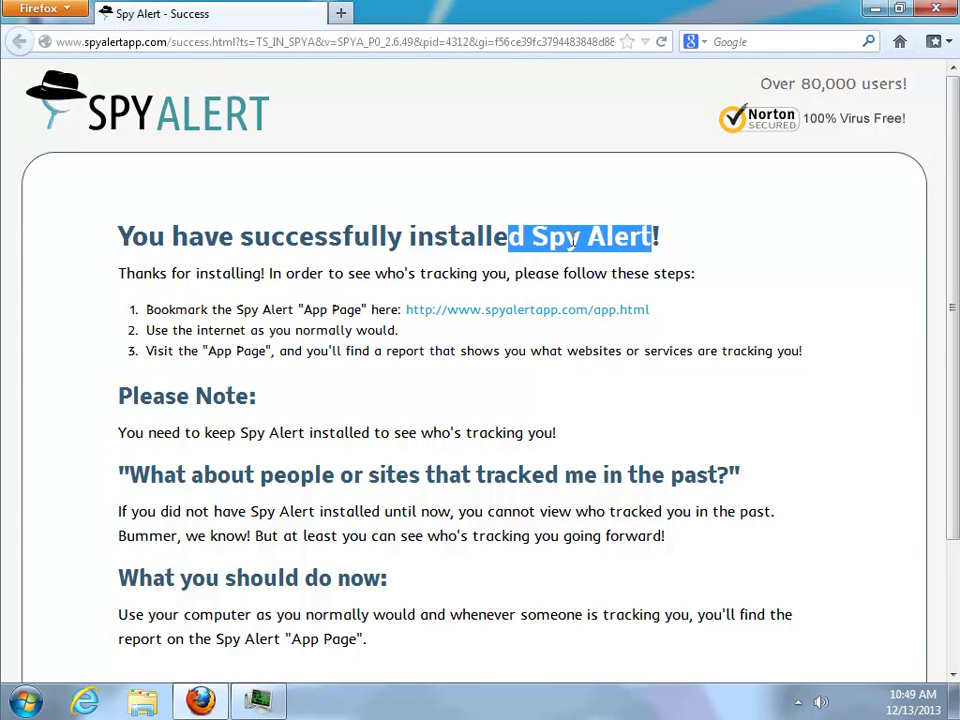
click(877, 10)
double_click(37, 40)
click(428, 255)
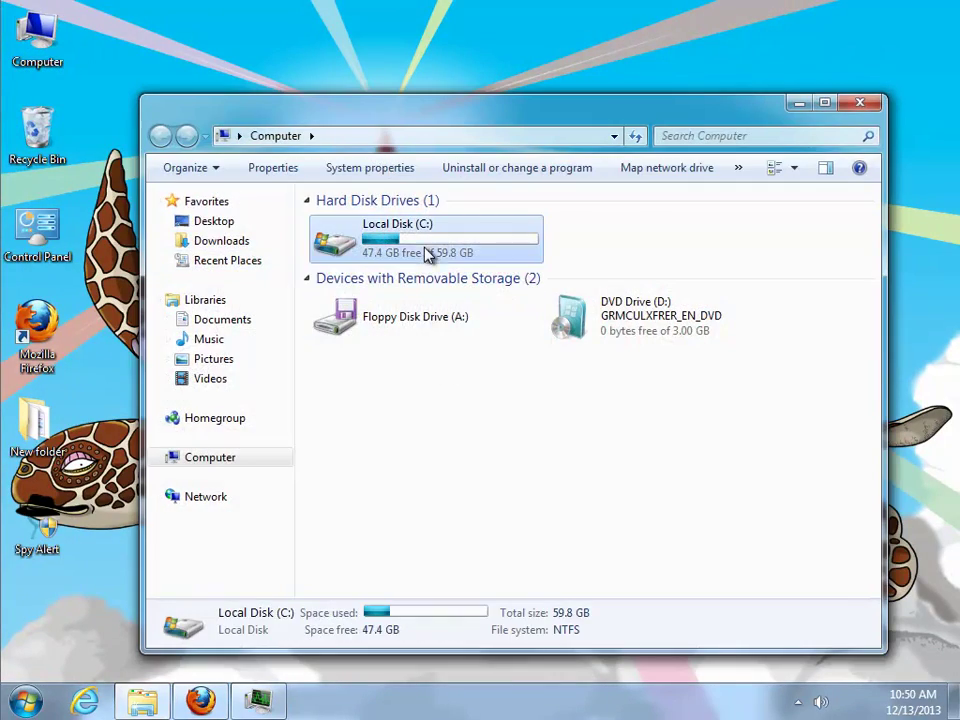
double_click(388, 250)
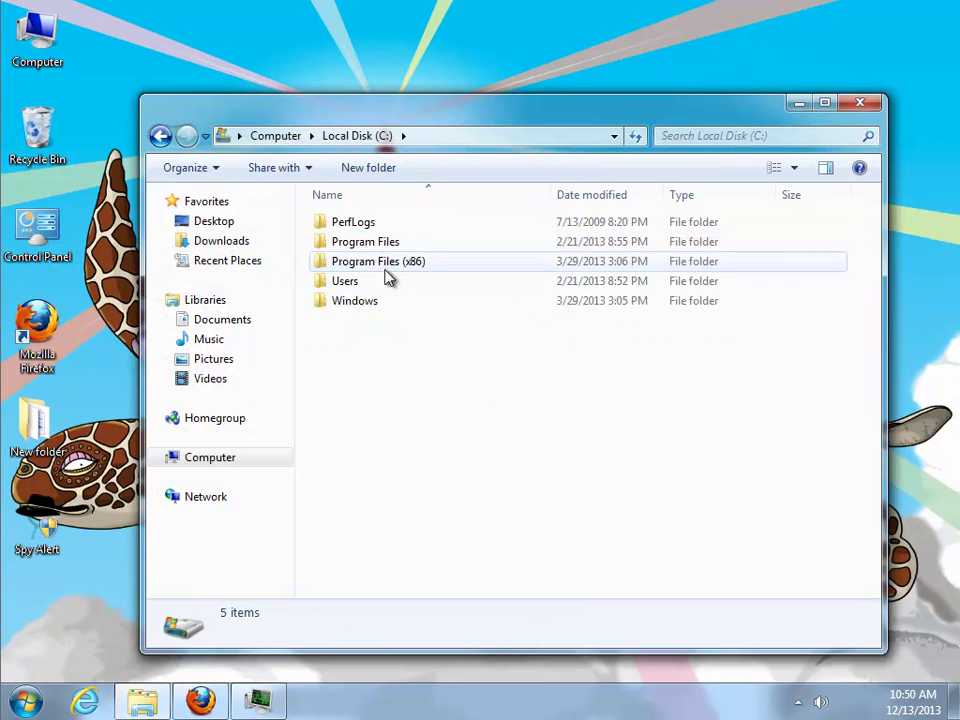
- Set the folder view options to show hidden files, folders, and drives
click(219, 171)
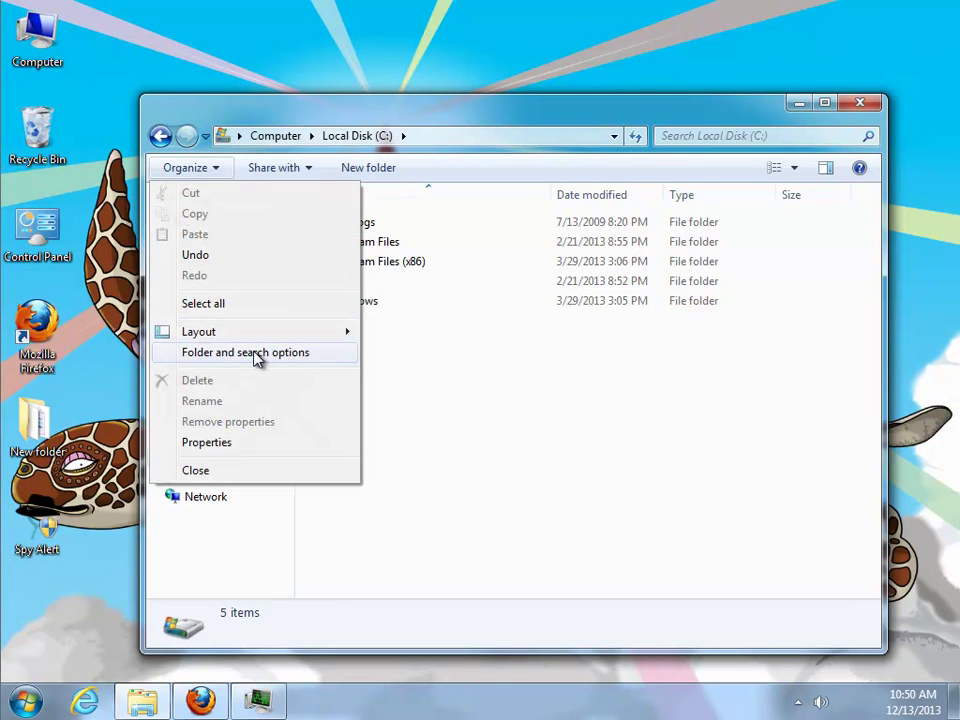
click(258, 353)
click(239, 216)
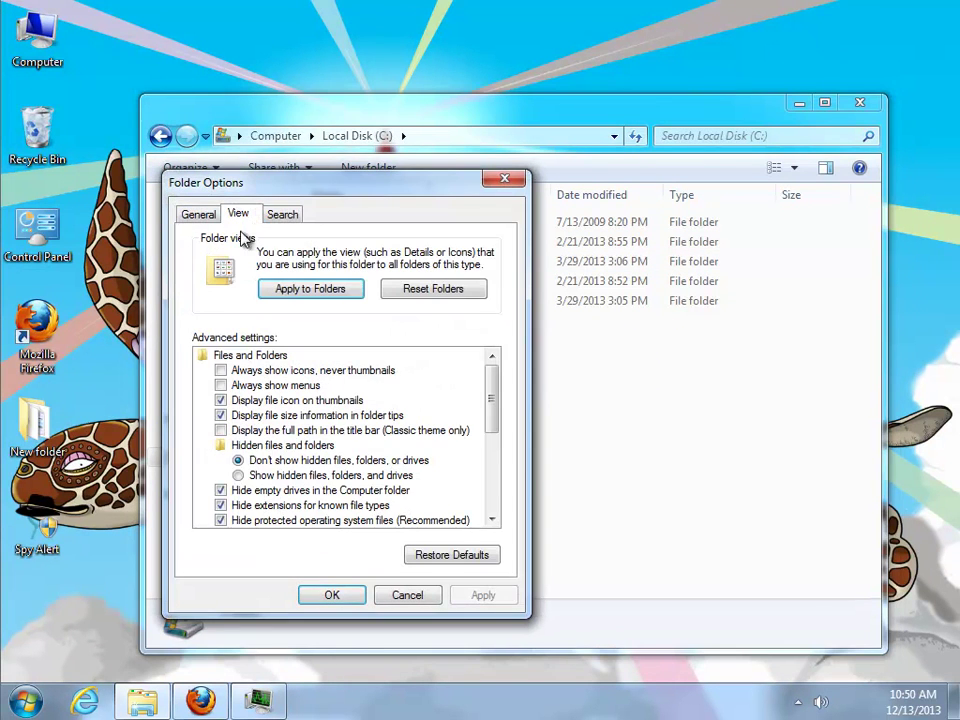
click(240, 476)
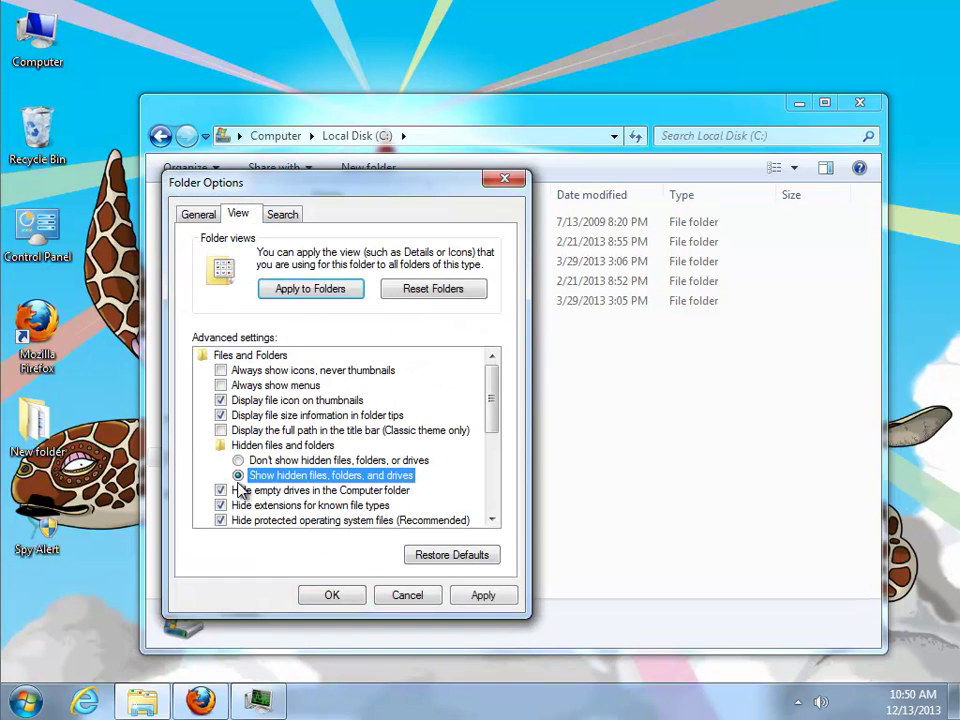
click(337, 597)
- Open the SpyAlert folder inside ProgramData on Local Disk (C:)
click(356, 286)
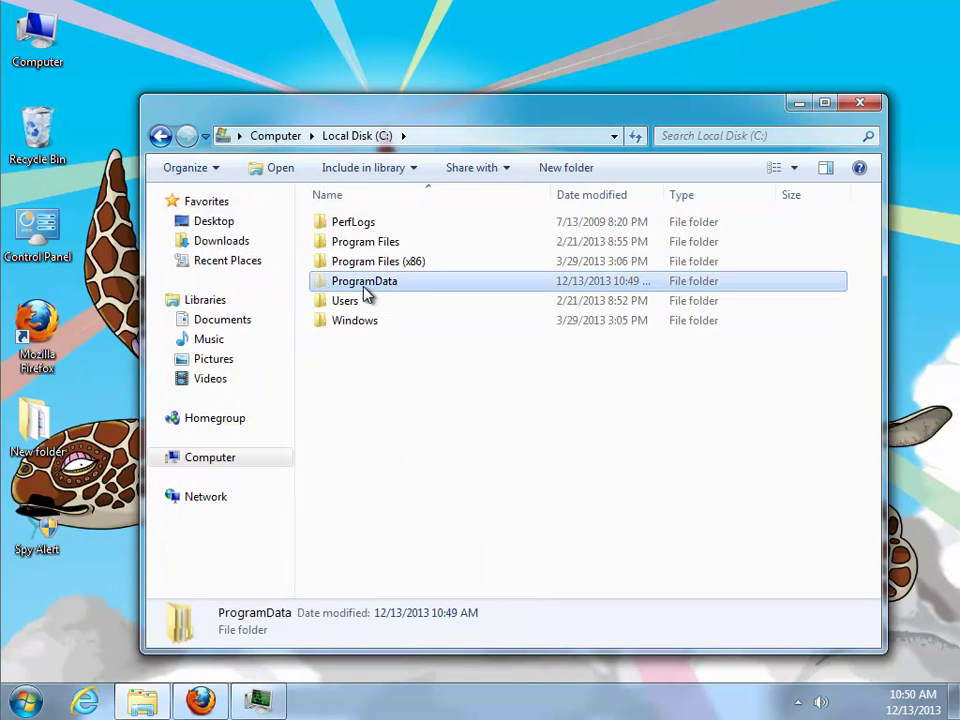
double_click(377, 287)
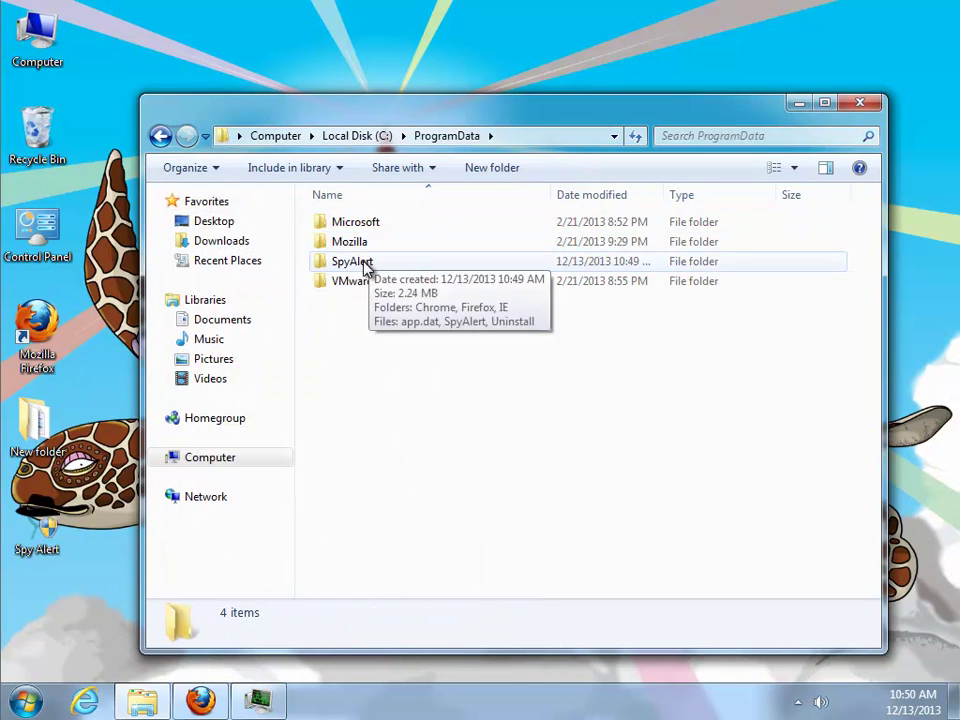
click(403, 268)
double_click(380, 266)
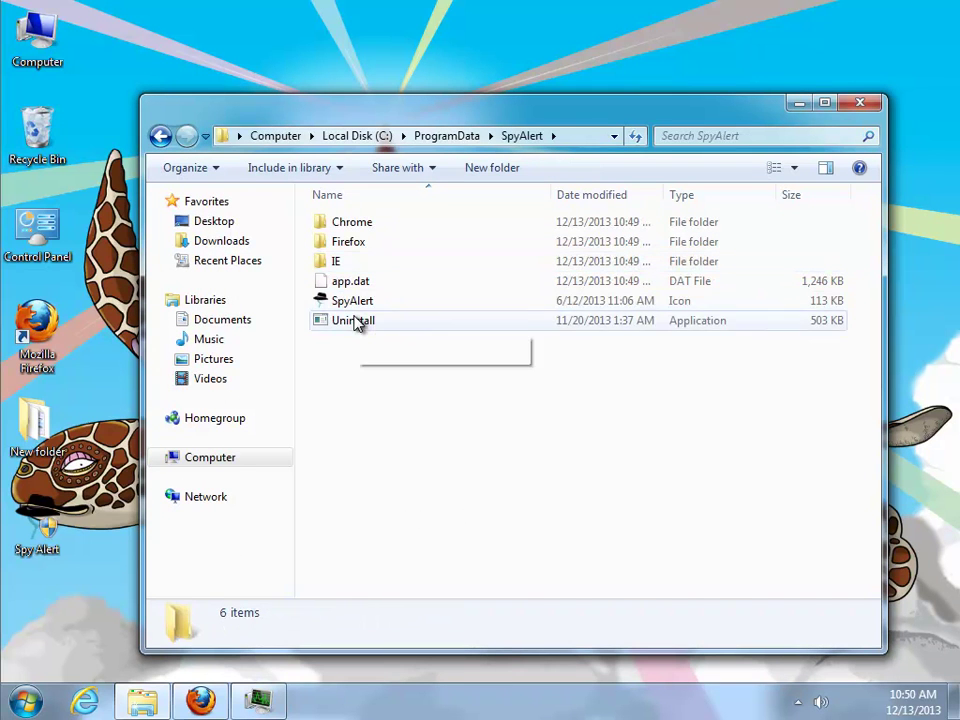
- Run the SpyAlert folder's Uninstall application as administrator, allow it to make changes after showing its details, and reposition the uninstaller window
click(362, 320)
right_click(382, 322)
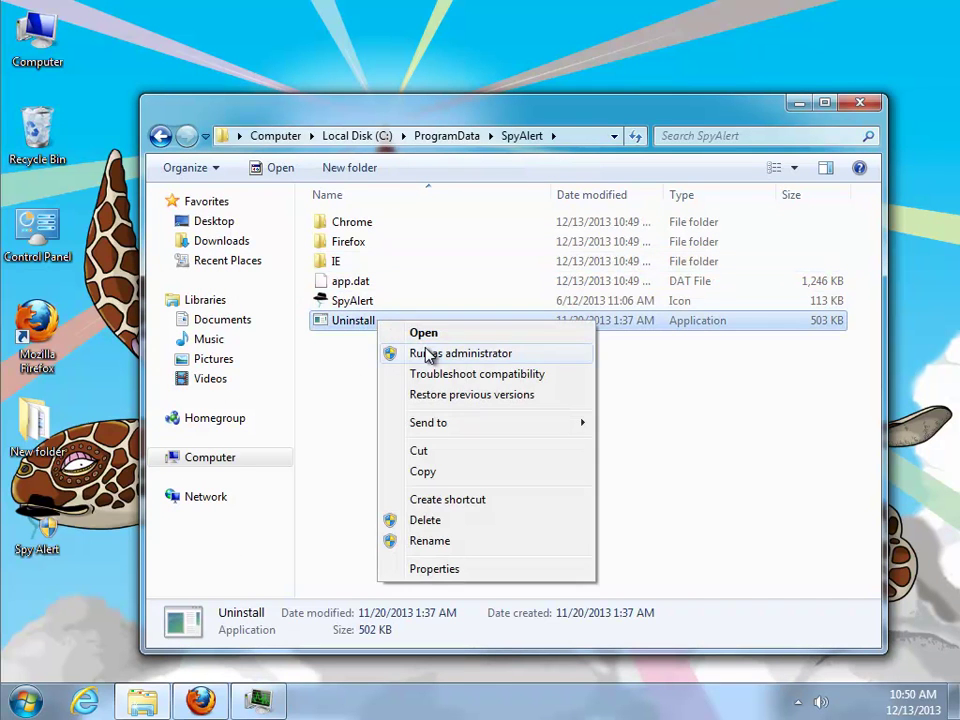
click(428, 356)
click(314, 430)
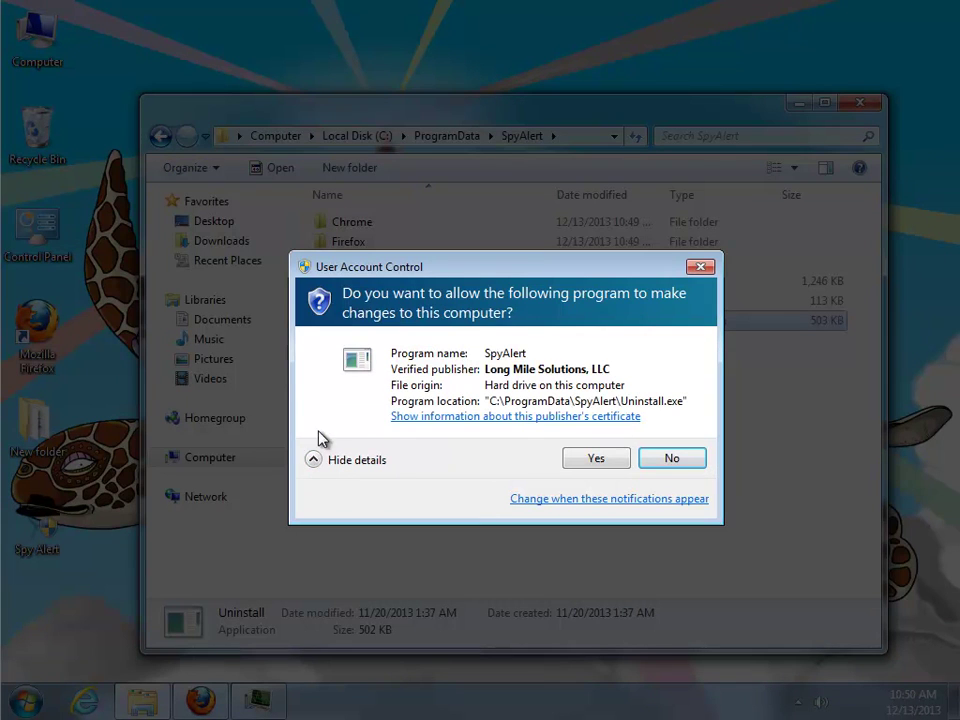
click(608, 460)
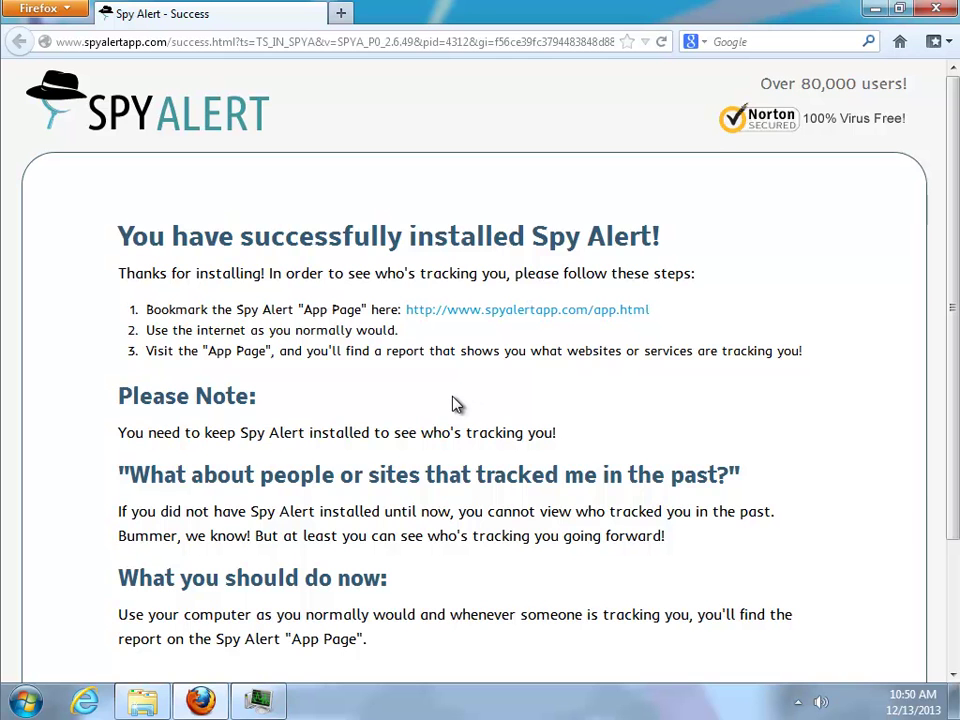
drag(482, 163, 360, 279)
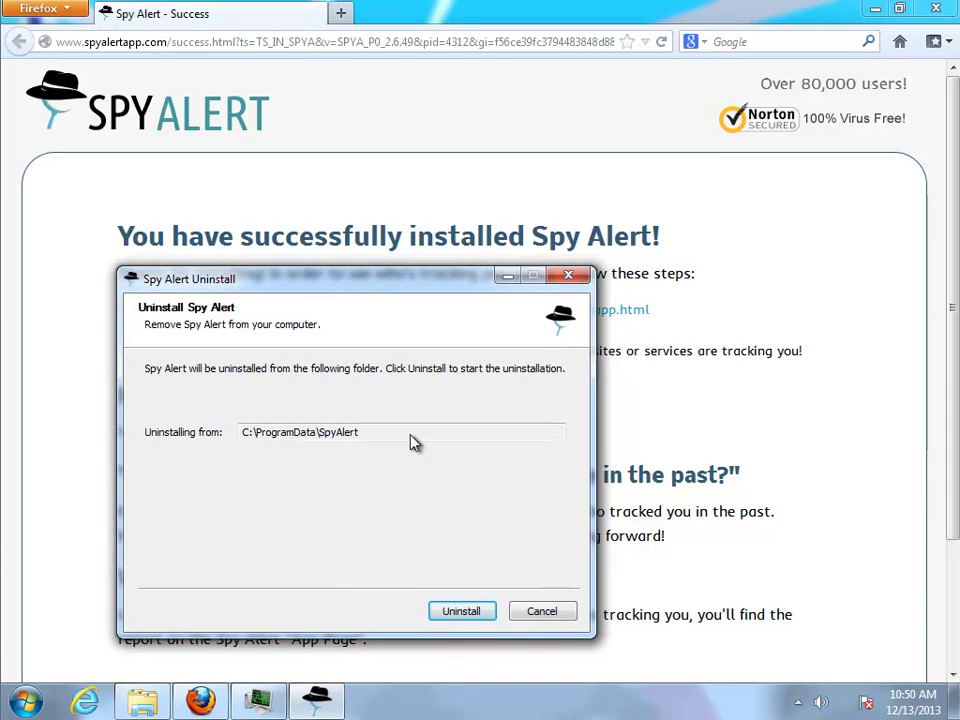